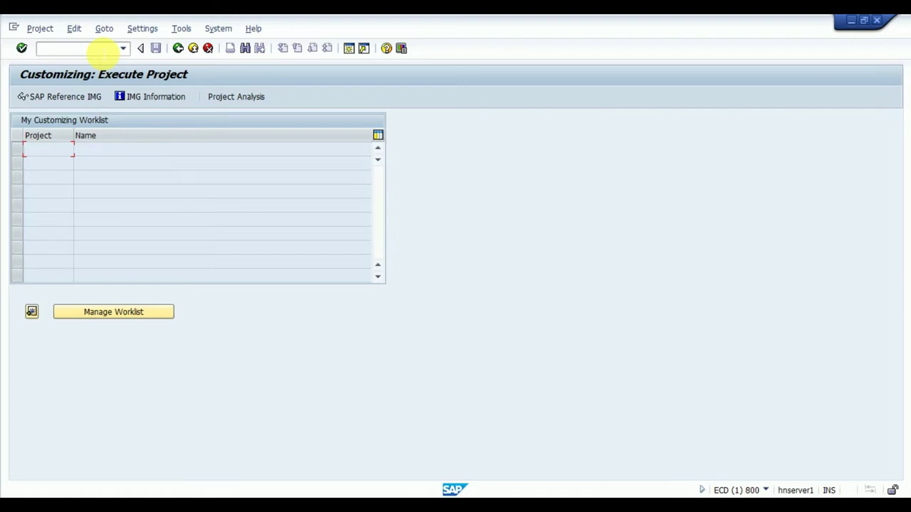
# Step: Run transaction OBD2 to list the 488 existing vendor account groups
pyautogui.write('/n')
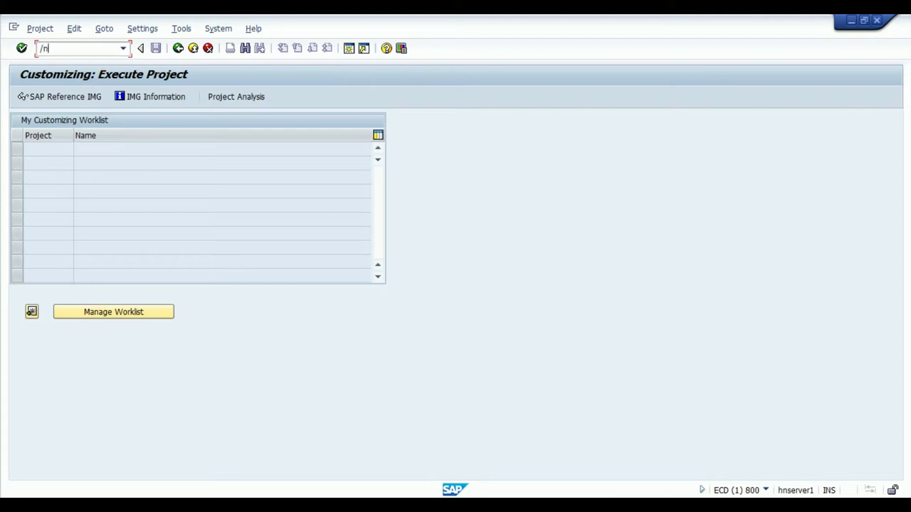
pyautogui.write('obd2')
pyautogui.press('Return')
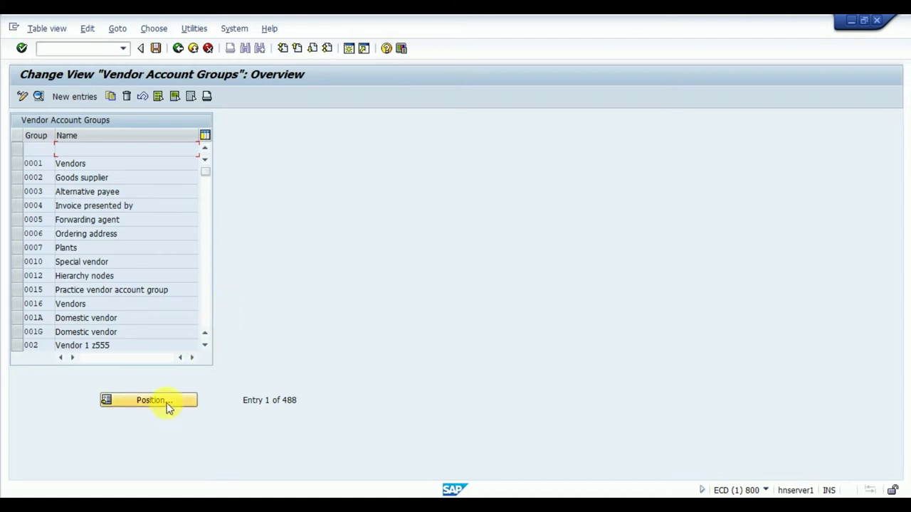
# Step: Start a new account group entry, abandon it, and scroll down the group list
pyautogui.click(80, 97)
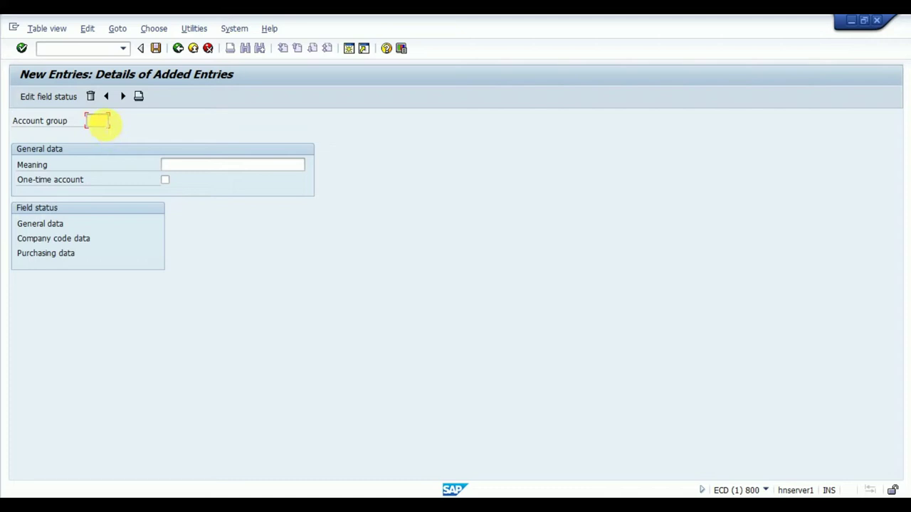
pyautogui.click(177, 49)
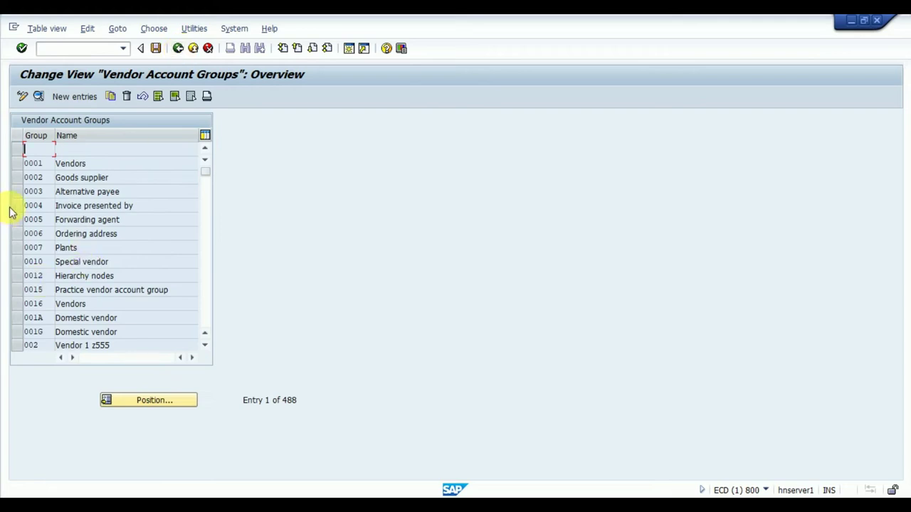
pyautogui.click(205, 346)
pyautogui.click(205, 346)
pyautogui.click(205, 346)
pyautogui.click(205, 346)
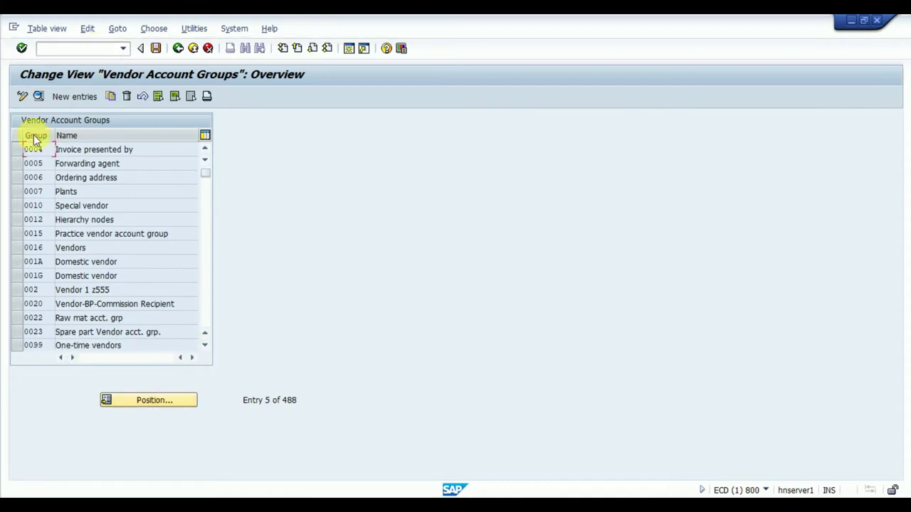
# Step: Position the list at account group TX01 'One time vendor'
pyautogui.click(168, 402)
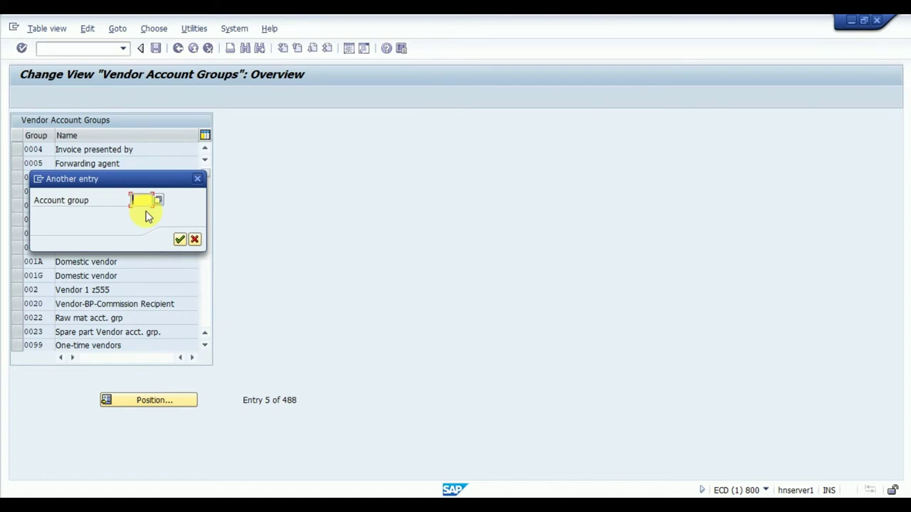
pyautogui.write('Txd0')
pyautogui.press('BackSpace')
pyautogui.press('BackSpace')
pyautogui.write('01')
pyautogui.press('Return')
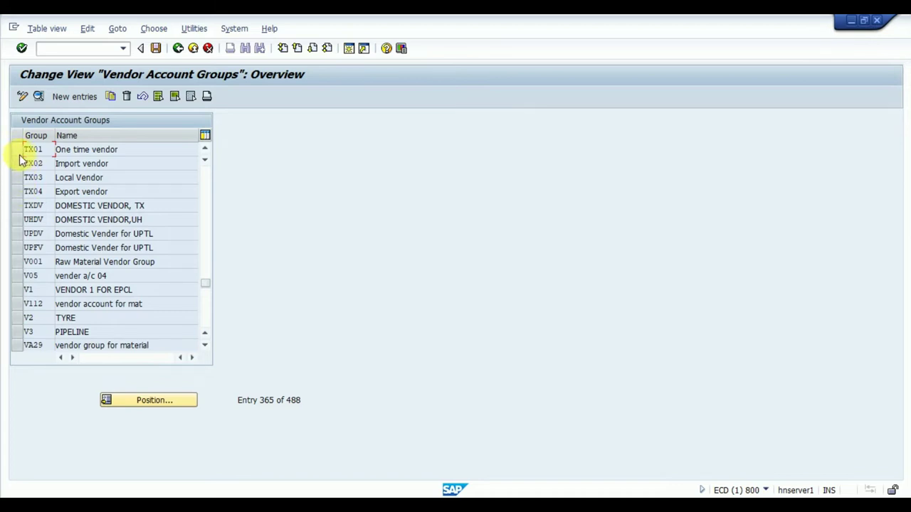
# Step: Open TX01's General data Address field statuses, with Search term required, then return to the overview
pyautogui.click(17, 152)
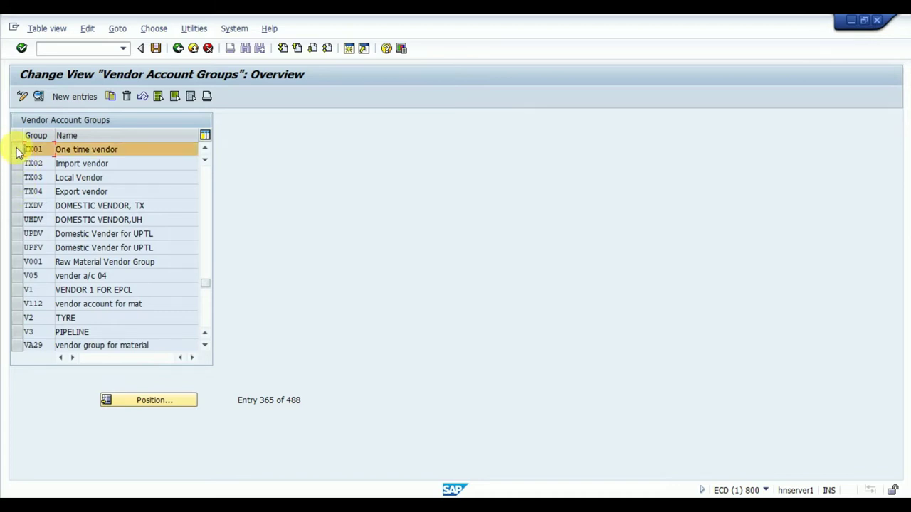
pyautogui.click(38, 97)
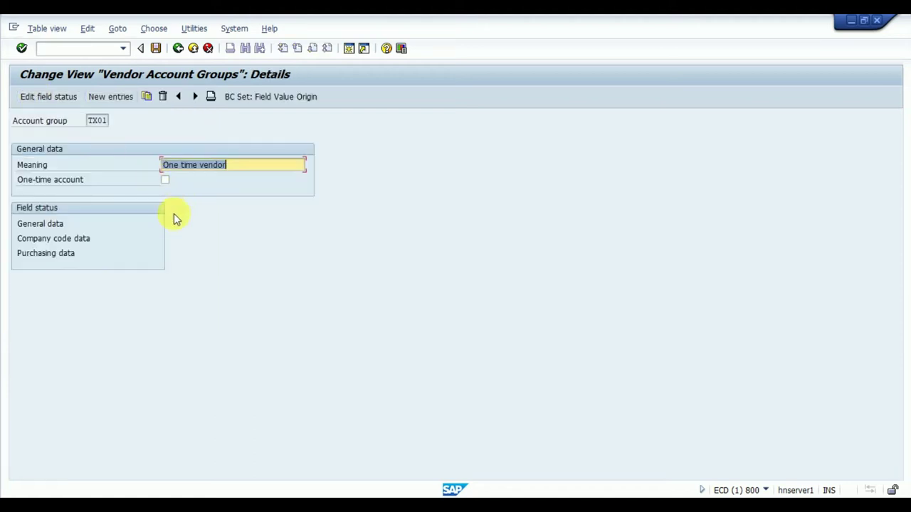
pyautogui.click(45, 224)
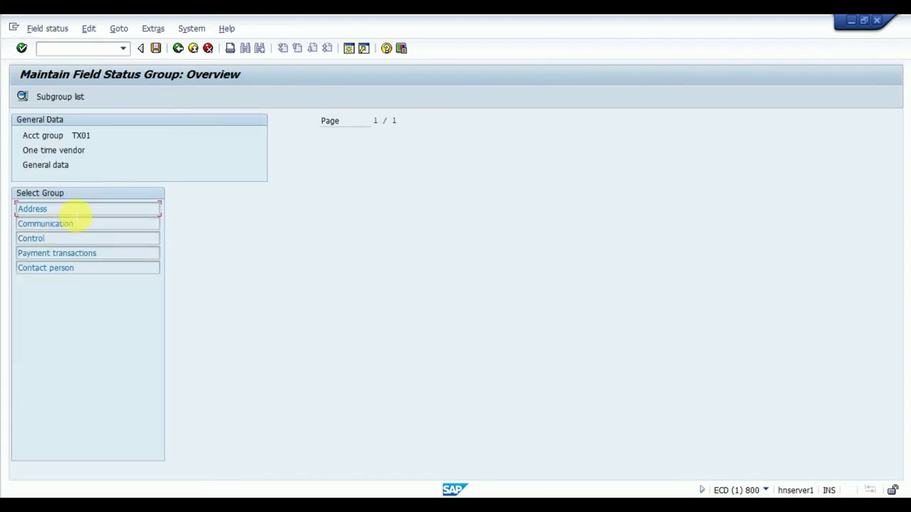
pyautogui.click(67, 210)
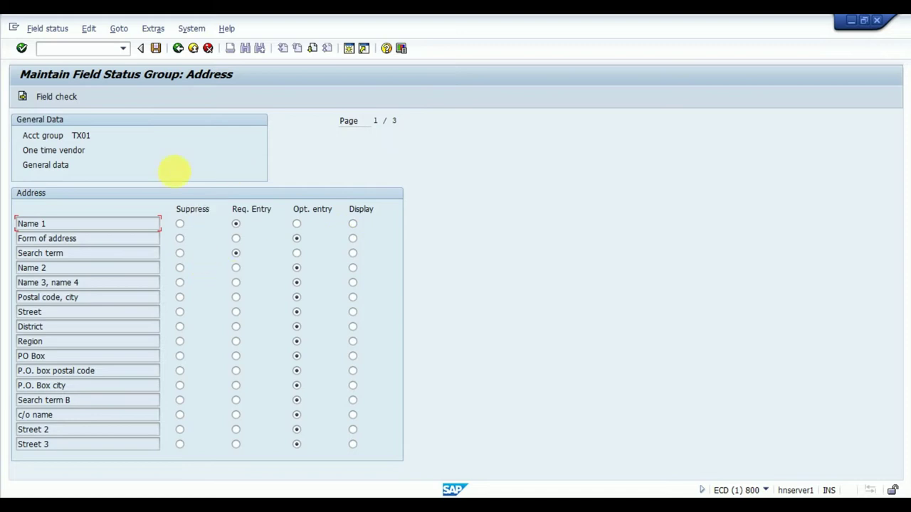
pyautogui.click(178, 50)
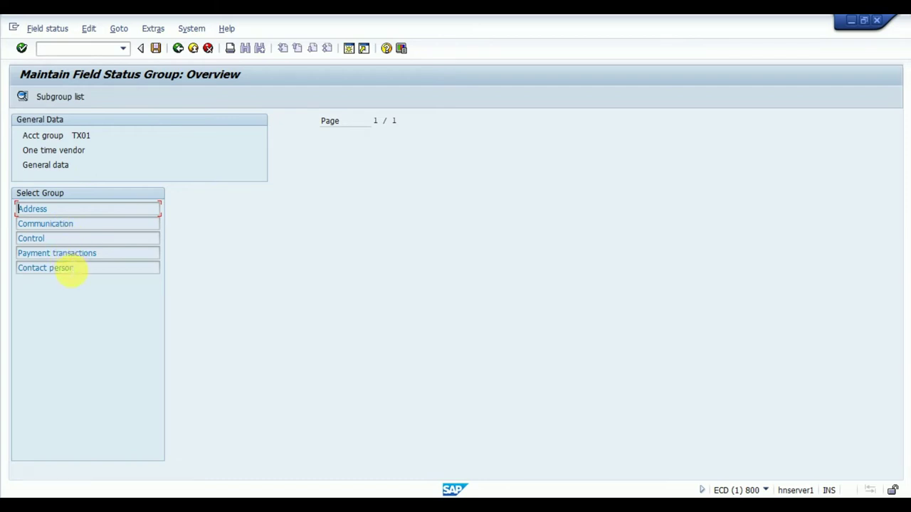
# Step: Inspect TX01's Communication field statuses unchanged, then back out to TX01's account group details
pyautogui.click(87, 227)
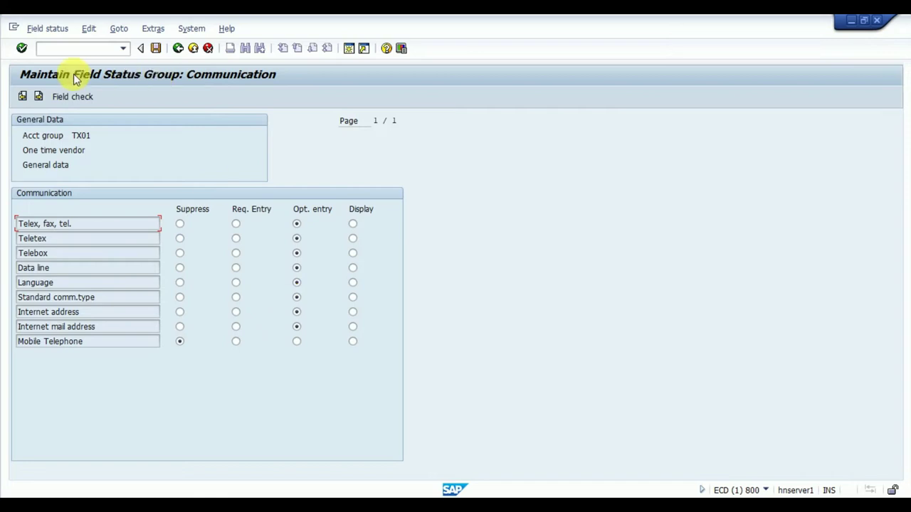
pyautogui.click(22, 97)
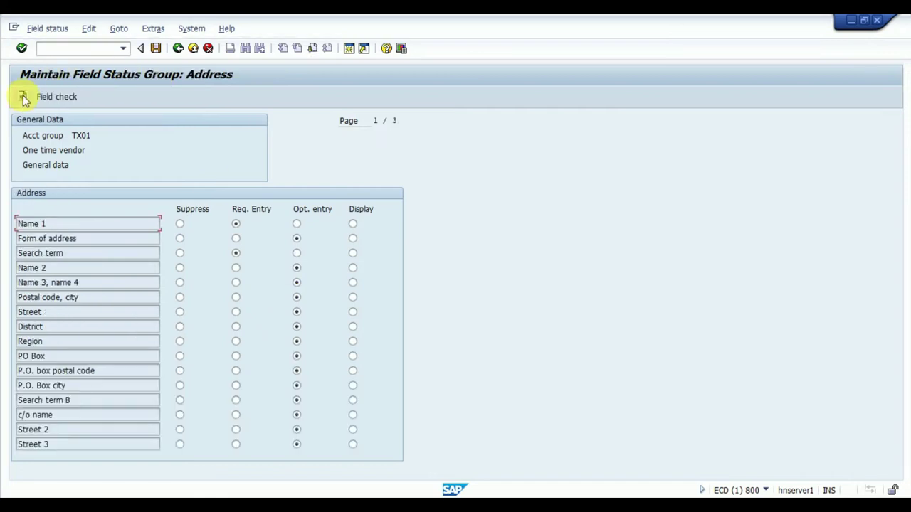
pyautogui.click(178, 49)
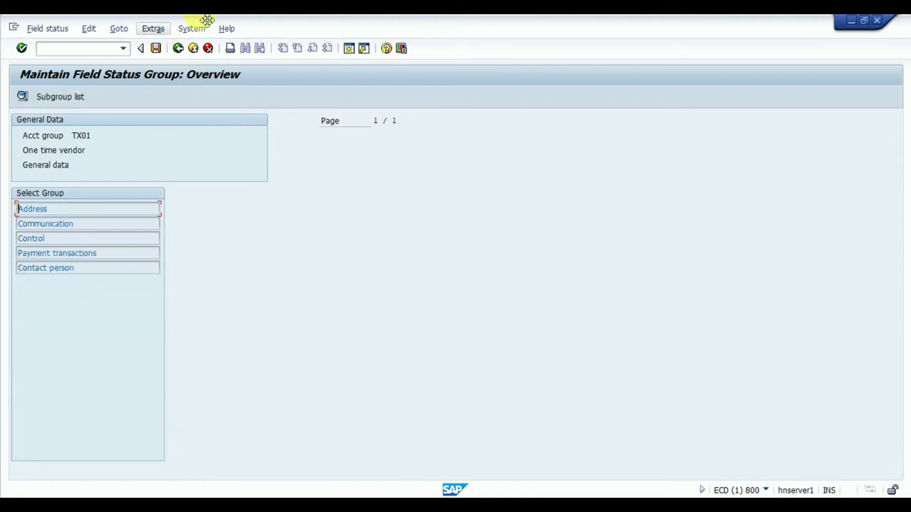
pyautogui.click(178, 50)
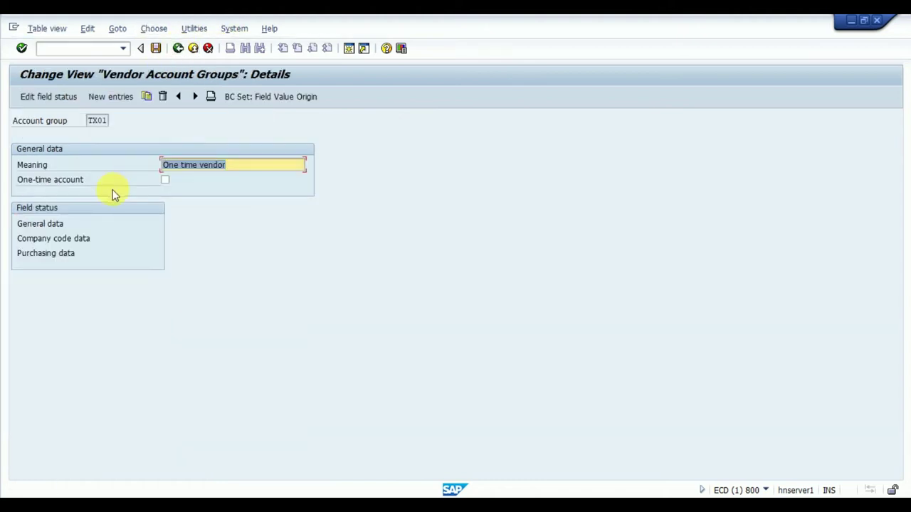
# Step: Copy TX01 as new group XX01 'One time vendor' and save it to the customizing request
pyautogui.click(178, 48)
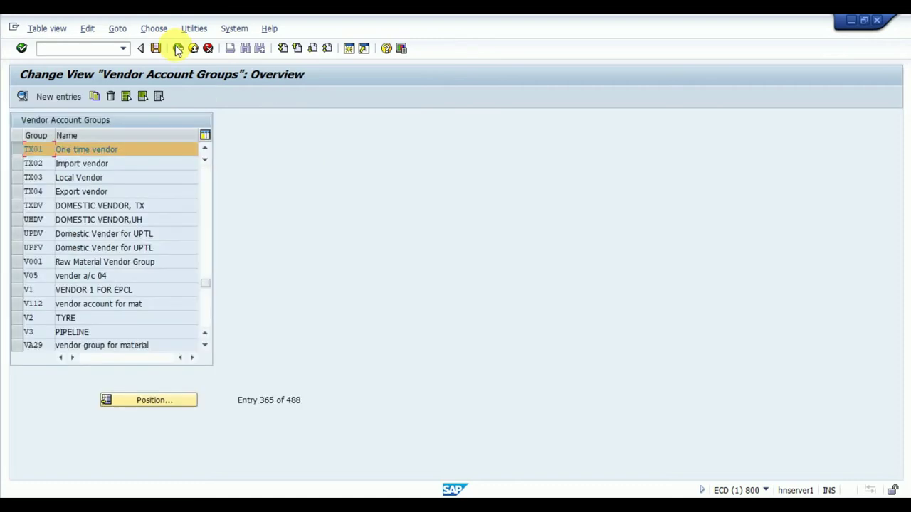
pyautogui.click(95, 96)
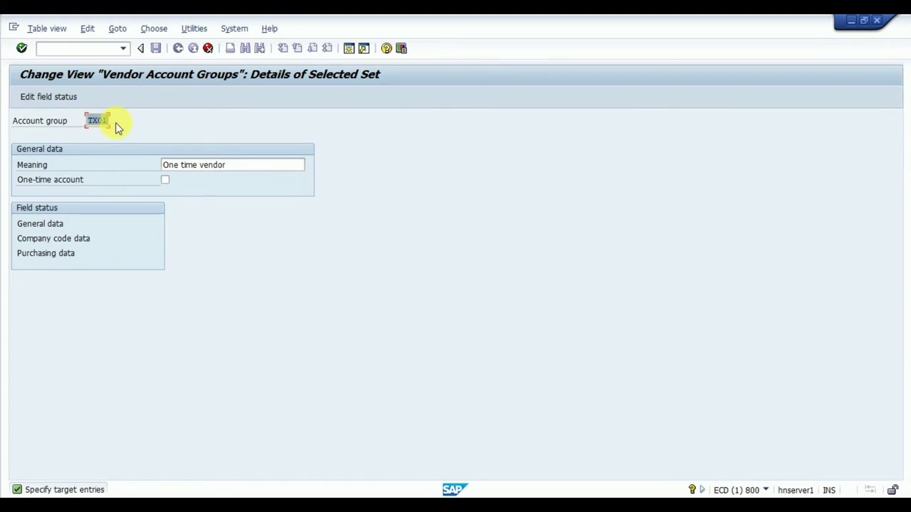
pyautogui.write('XX')
pyautogui.press('Return')
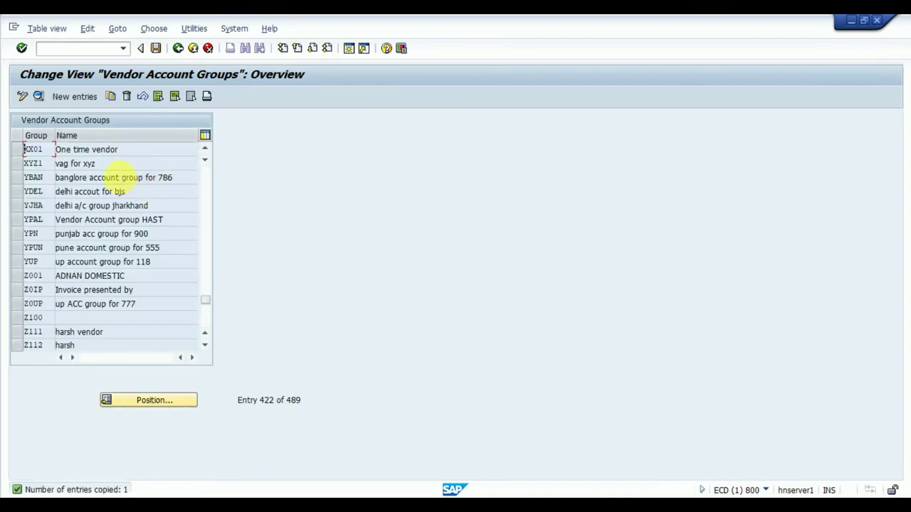
pyautogui.click(157, 48)
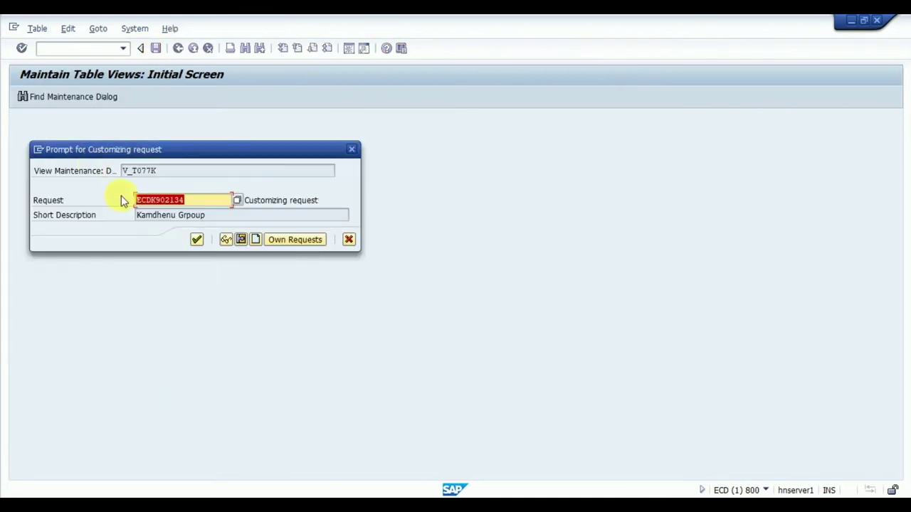
pyautogui.click(197, 240)
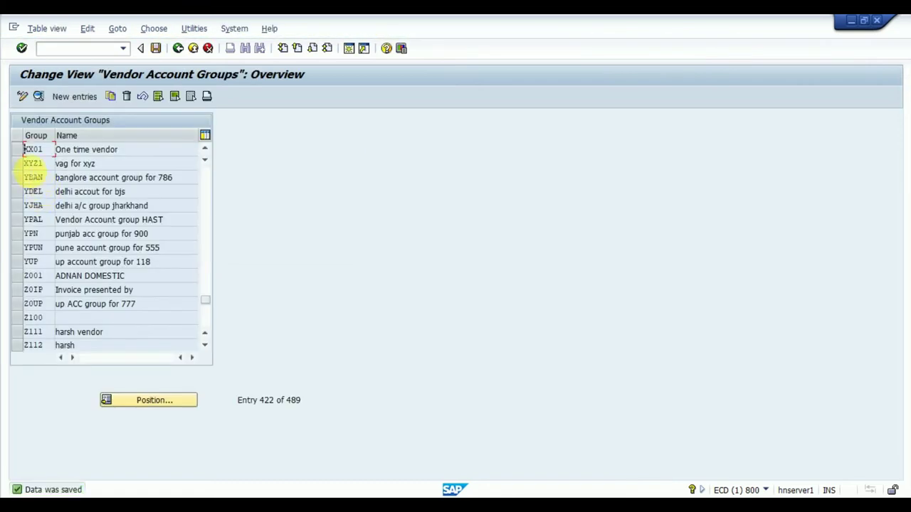
# Step: Copy XX01 as XX02 with meaning 'Import Vendor' and save it
pyautogui.click(17, 150)
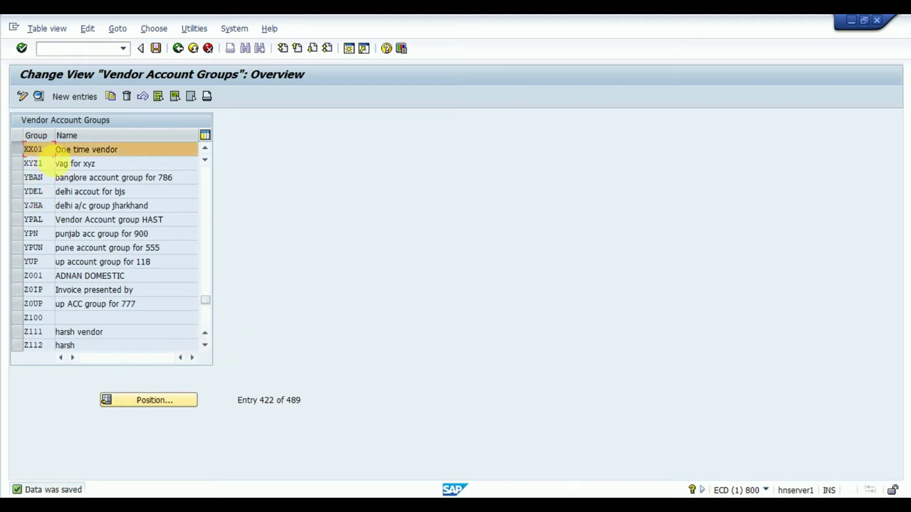
pyautogui.click(38, 96)
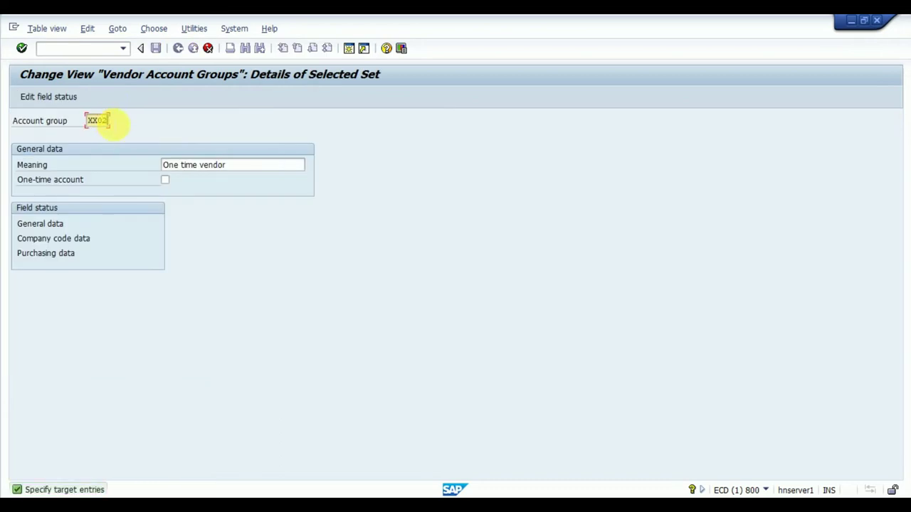
pyautogui.moveTo(241, 168); pyautogui.dragTo(148, 174)
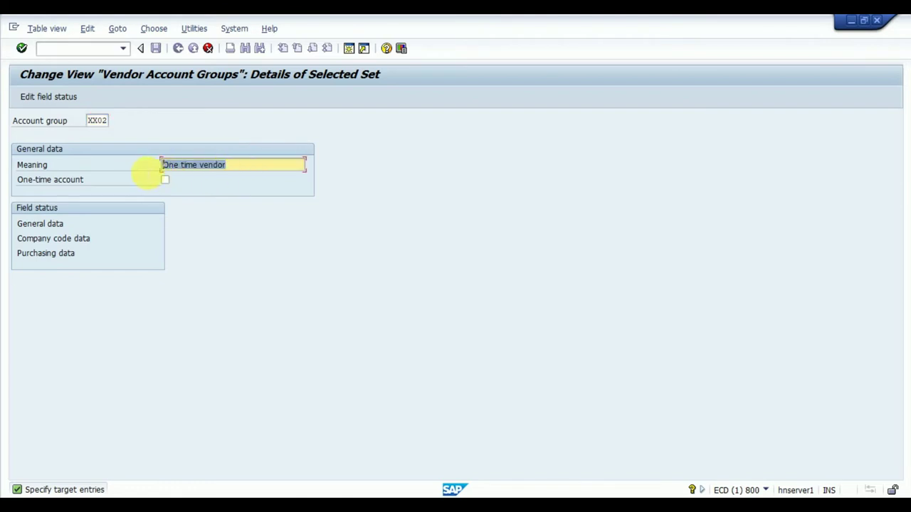
pyautogui.write('Dome')
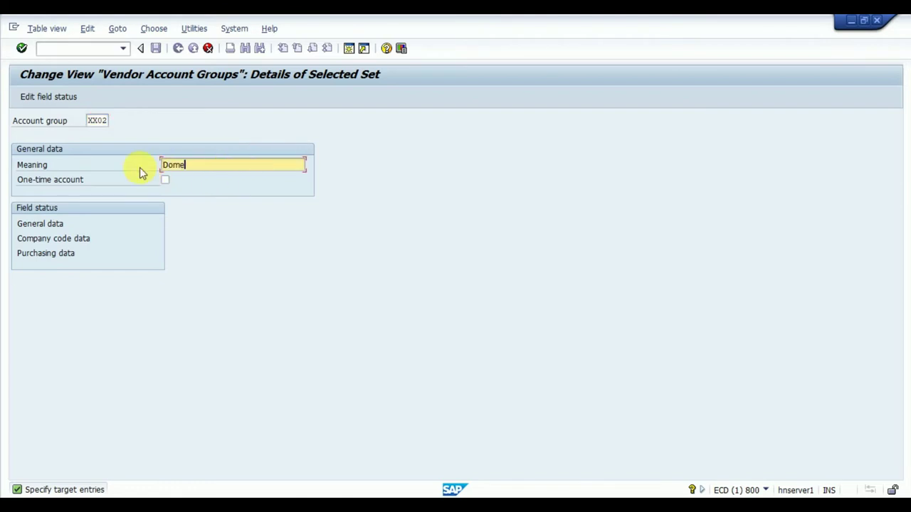
pyautogui.press('BackSpace')
pyautogui.press('BackSpace')
pyautogui.press('BackSpace')
pyautogui.press('BackSpace')
pyautogui.write('Import Vendor')
pyautogui.press('Return')
pyautogui.press('F3')
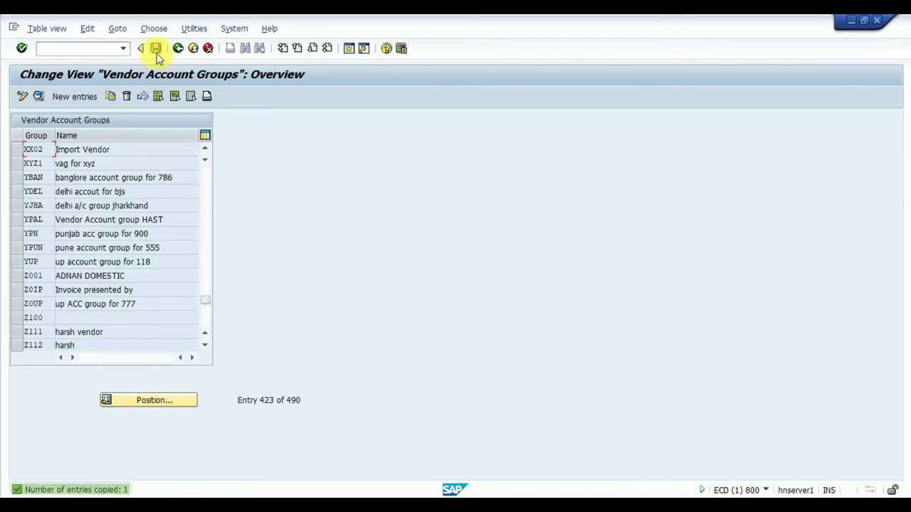
pyautogui.click(156, 50)
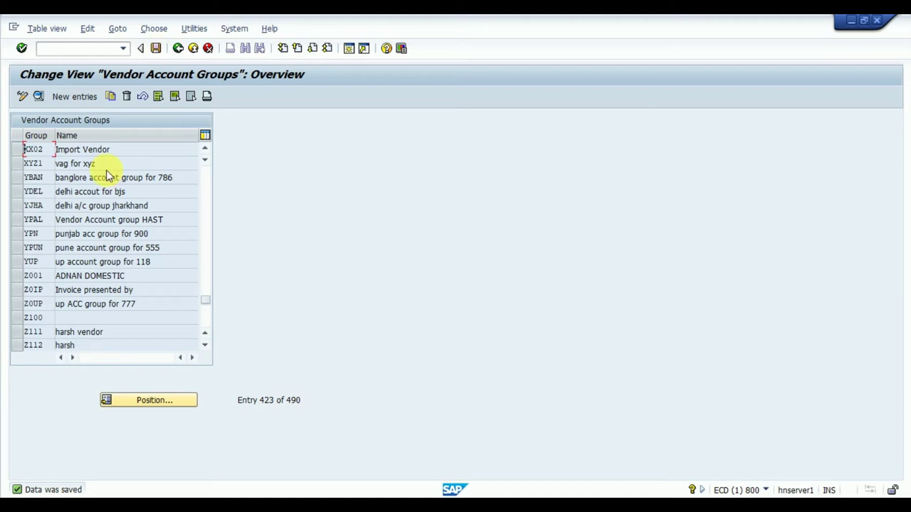
pyautogui.click(205, 150)
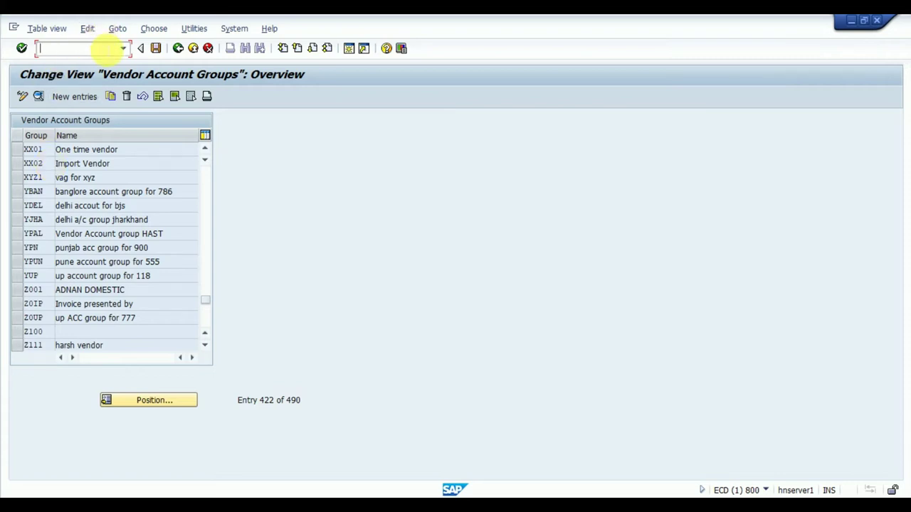
# Step: Run transaction XKN1 for vendor number range maintenance
pyautogui.write('/nxkn1')
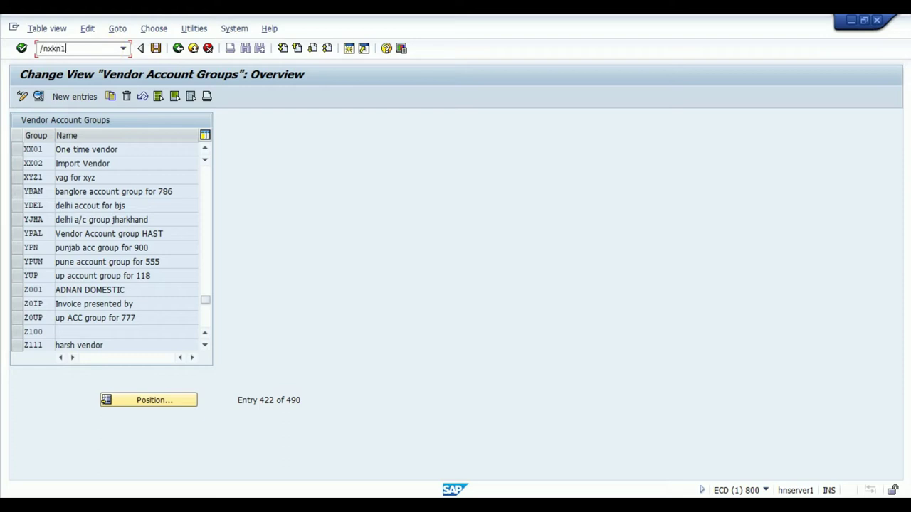
pyautogui.press('Return')
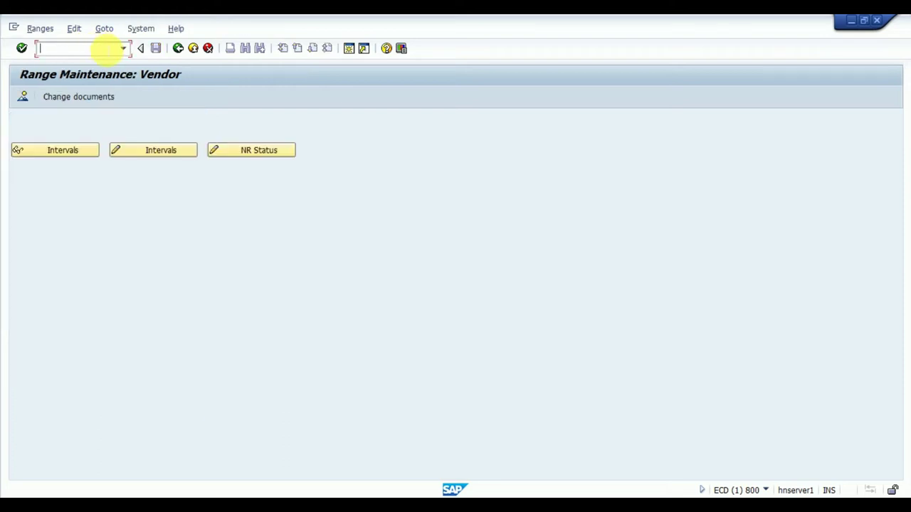
# Step: Open the vendor number range intervals in change mode and scroll down the table
pyautogui.click(147, 155)
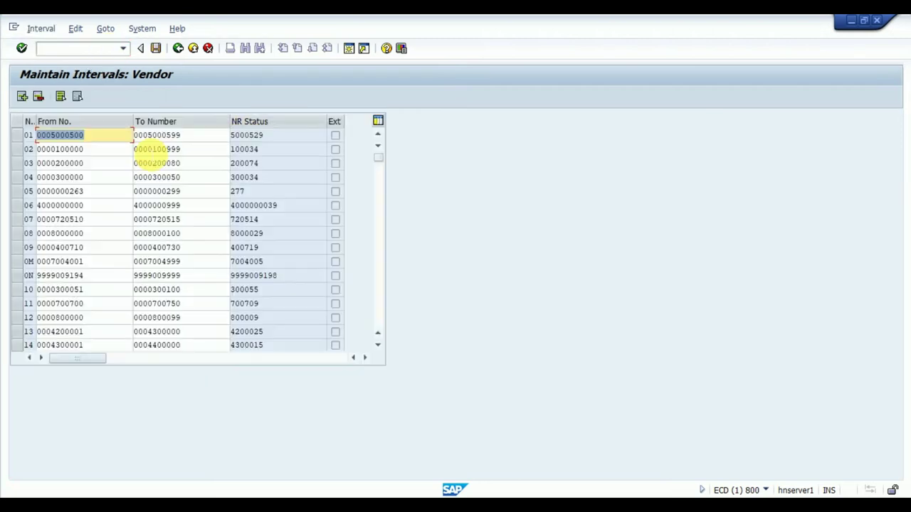
pyautogui.click(378, 346)
pyautogui.click(378, 346)
pyautogui.click(378, 346)
pyautogui.click(377, 345)
pyautogui.click(378, 346)
pyautogui.click(378, 346)
pyautogui.click(377, 346)
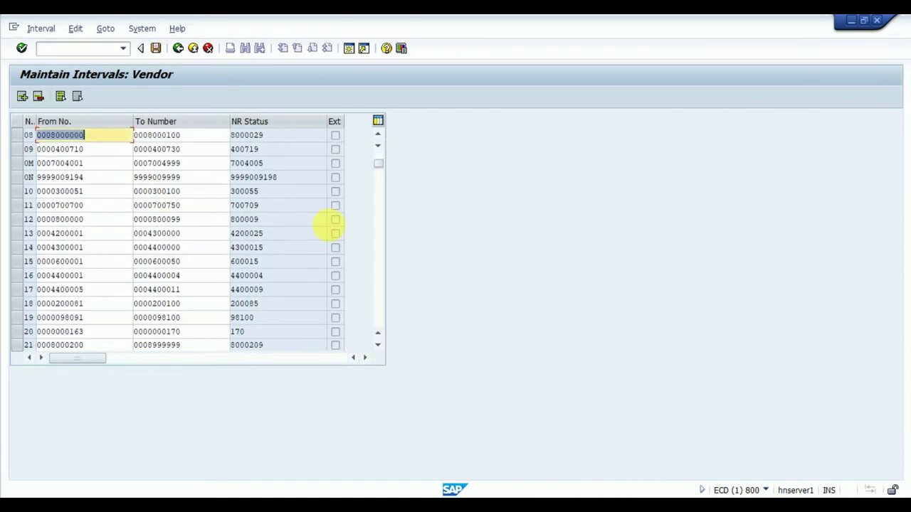
pyautogui.scroll(-1, 378, 165)
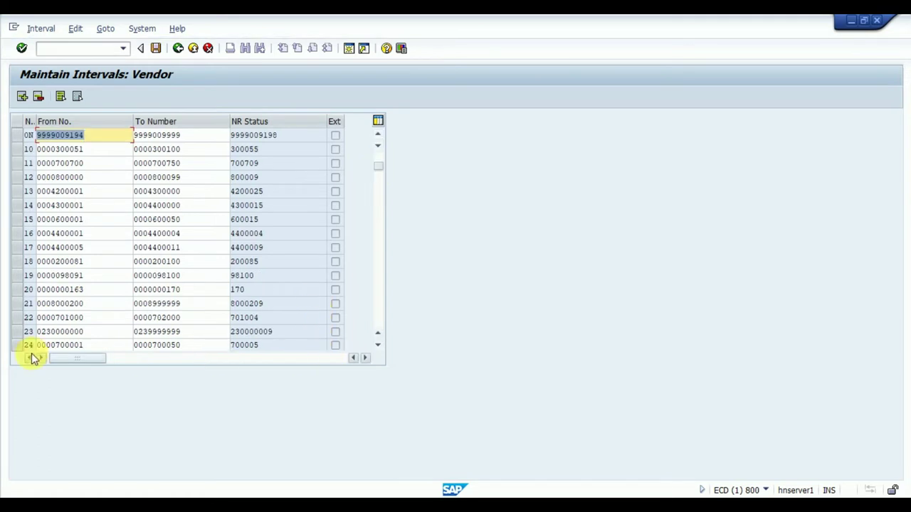
# Step: Select interval 23 and scroll on through the intervals up to 32
pyautogui.click(17, 332)
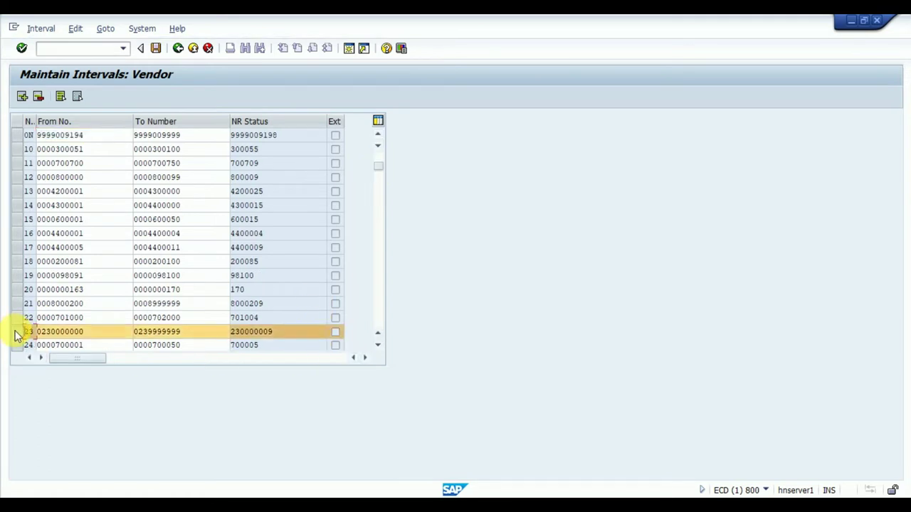
pyautogui.click(378, 345)
pyautogui.click(378, 345)
pyautogui.click(378, 345)
pyautogui.click(378, 345)
pyautogui.click(377, 345)
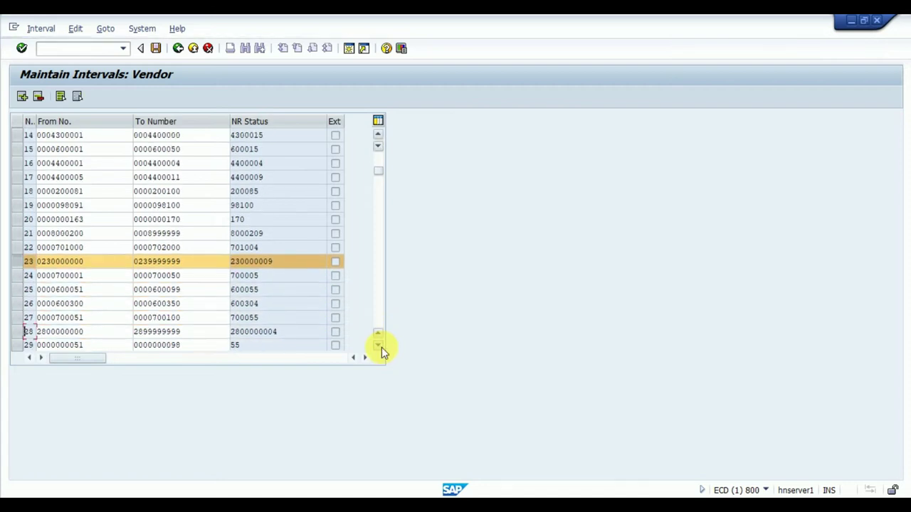
pyautogui.click(378, 345)
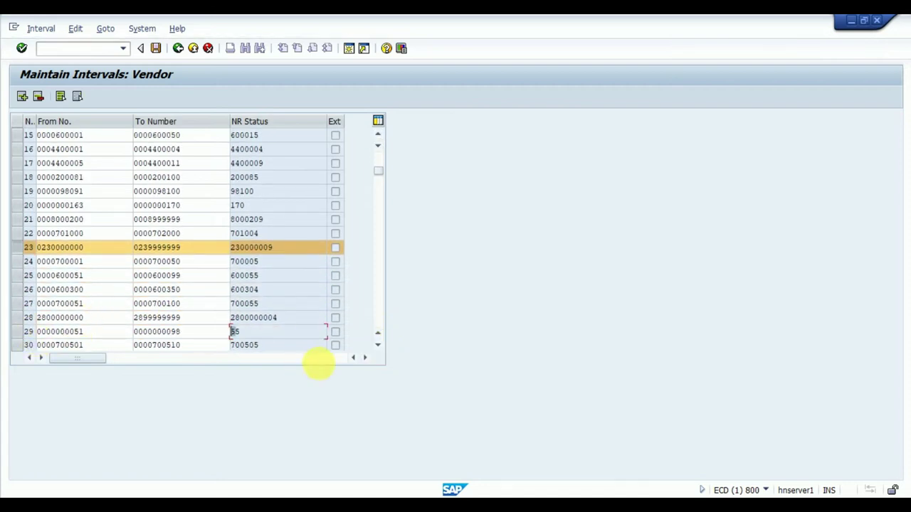
pyautogui.click(377, 345)
pyautogui.click(377, 345)
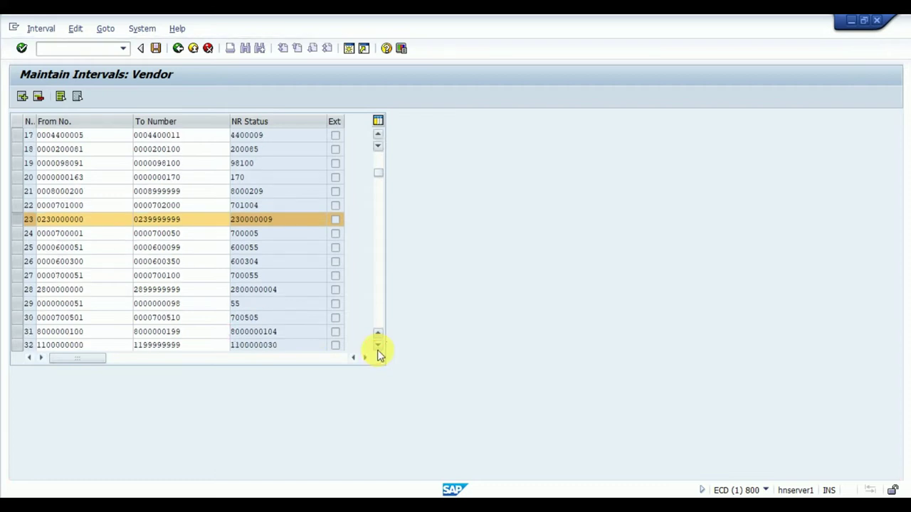
pyautogui.click(378, 345)
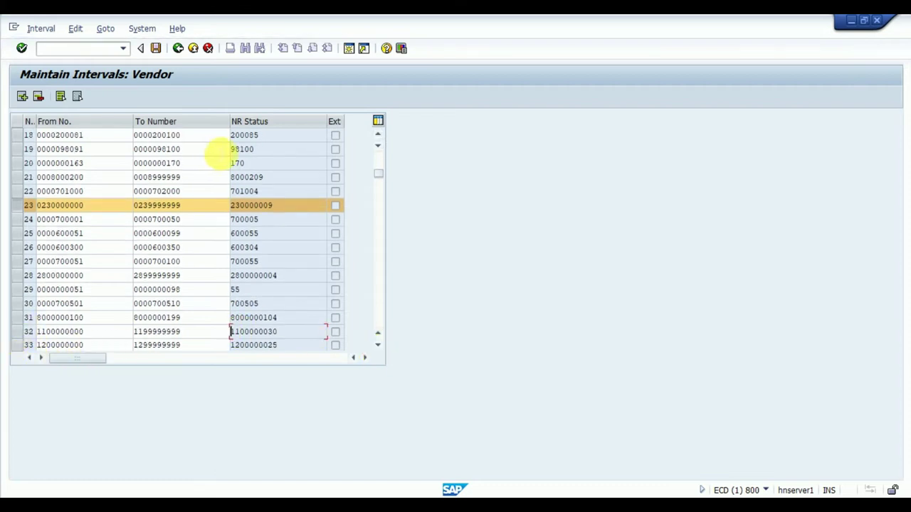
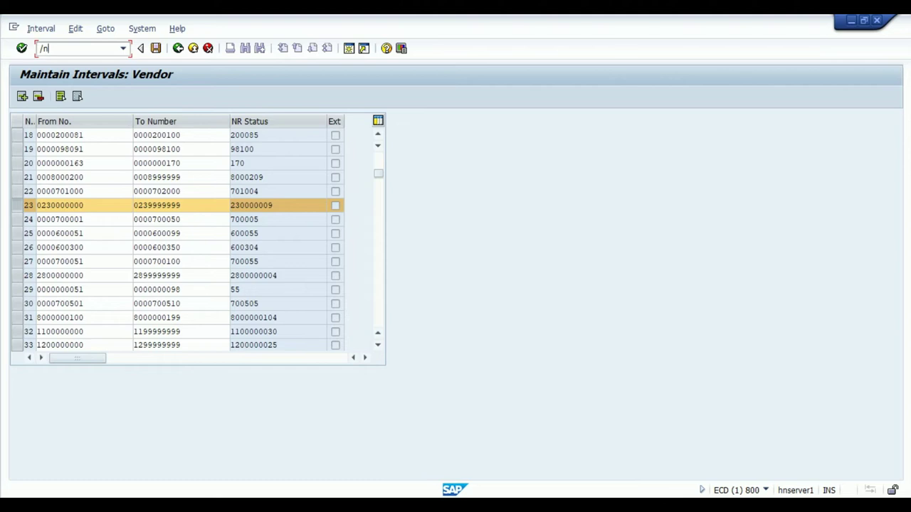
# Step: Open the account group number range assignment and position the list on group XX01
pyautogui.write('xk01')
pyautogui.press('Return')
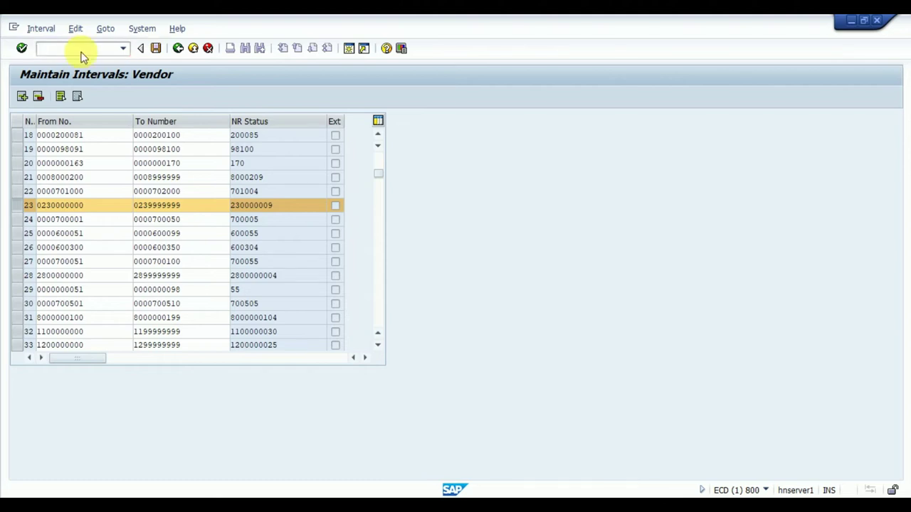
pyautogui.click(185, 400)
pyautogui.write('xx01')
pyautogui.press('Return')
# Step: Change the number range from 06 to 23 for XX01 and to 28 for XX02
pyautogui.click(242, 141)
pyautogui.press('BackSpace')
pyautogui.press('BackSpace')
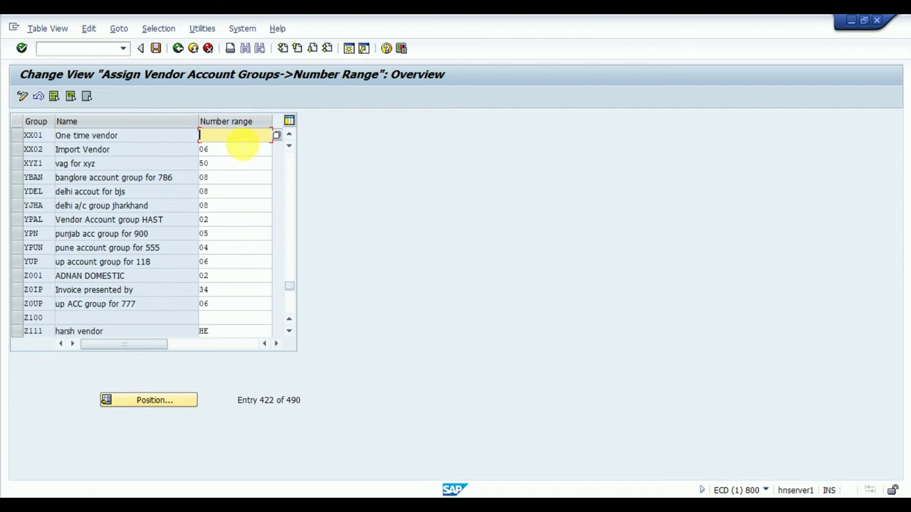
pyautogui.write('23')
pyautogui.click(226, 149)
pyautogui.press('BackSpace')
pyautogui.press('BackSpace')
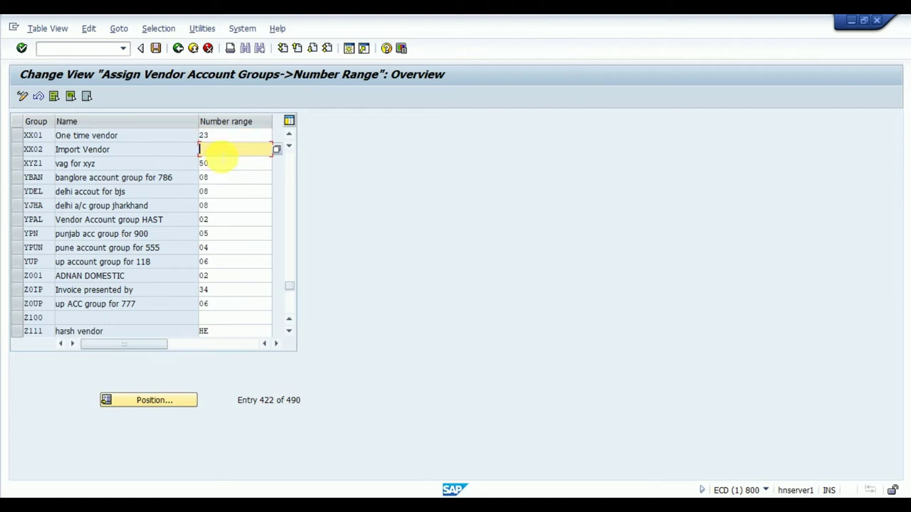
pyautogui.write('28')
pyautogui.doubleClick(216, 153)
# Step: Save the number range assignment and confirm the customizing request
pyautogui.click(156, 49)
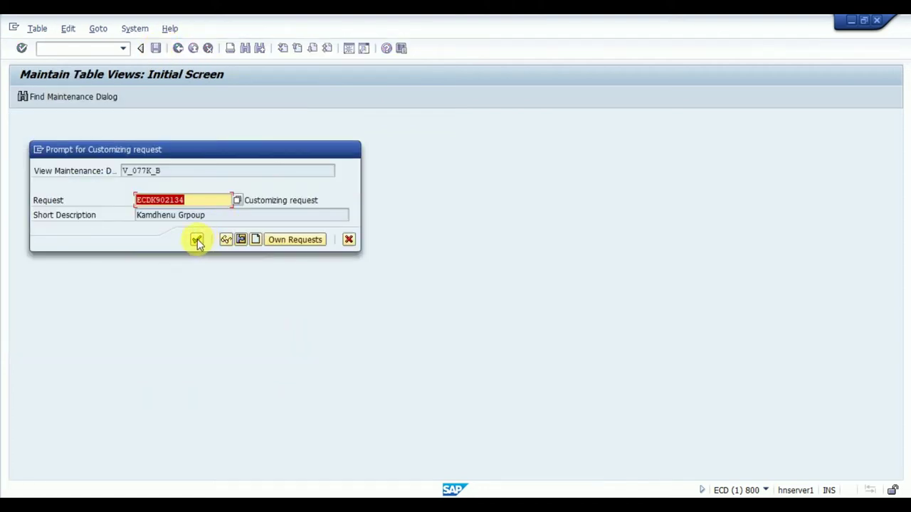
pyautogui.click(197, 242)
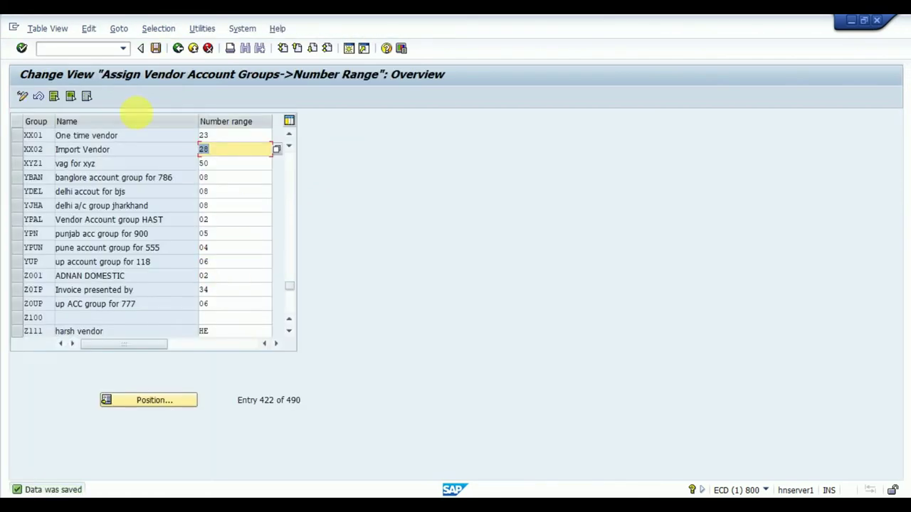
pyautogui.click(100, 48)
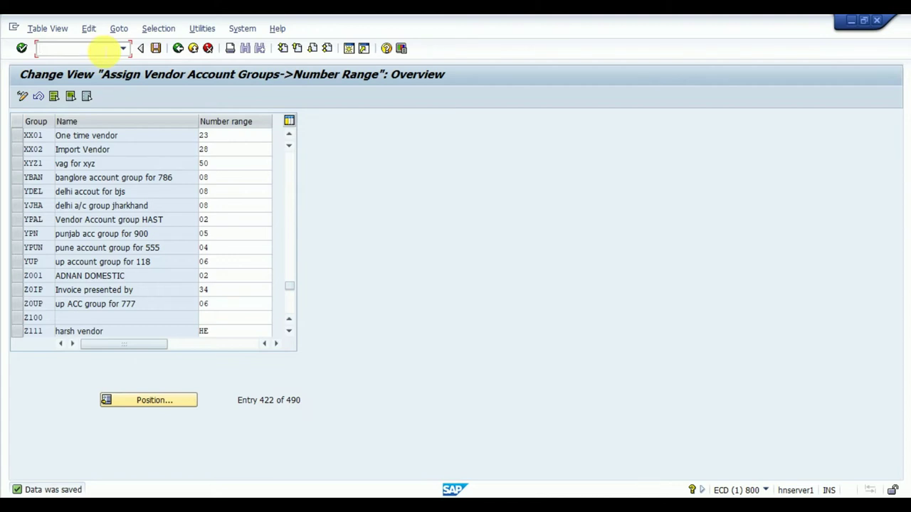
# Step: Try transaction fsdd, then use /nfs00 to reach Edit G/L Account Centrally
pyautogui.write('fs')
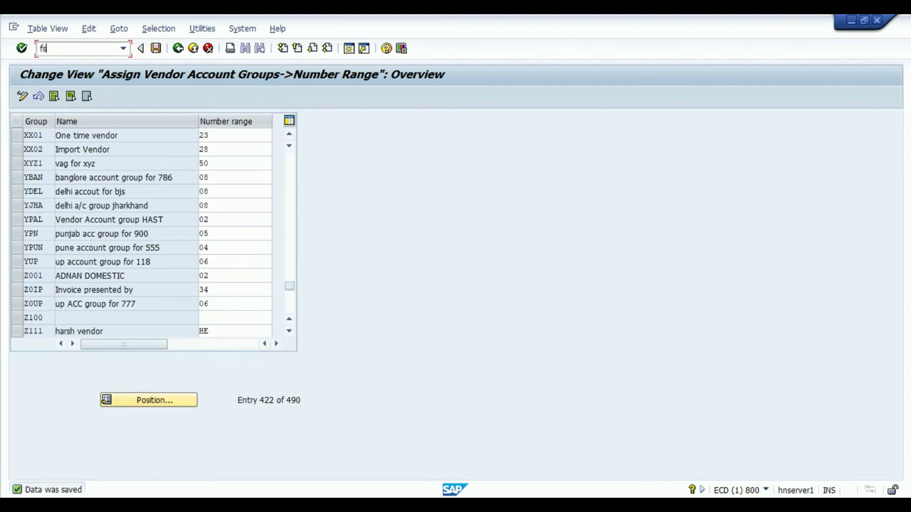
pyautogui.write('dd')
pyautogui.press('Return')
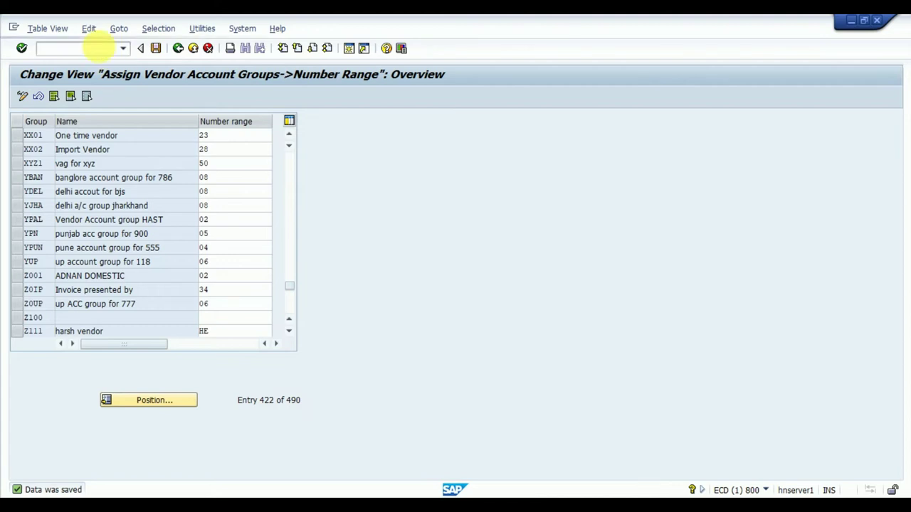
pyautogui.click(99, 48)
pyautogui.write('/nfs00')
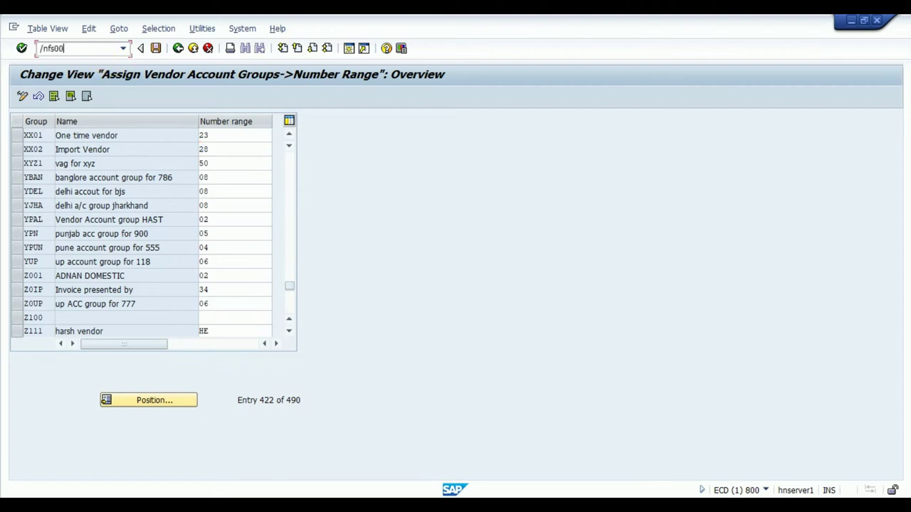
pyautogui.press('Return')
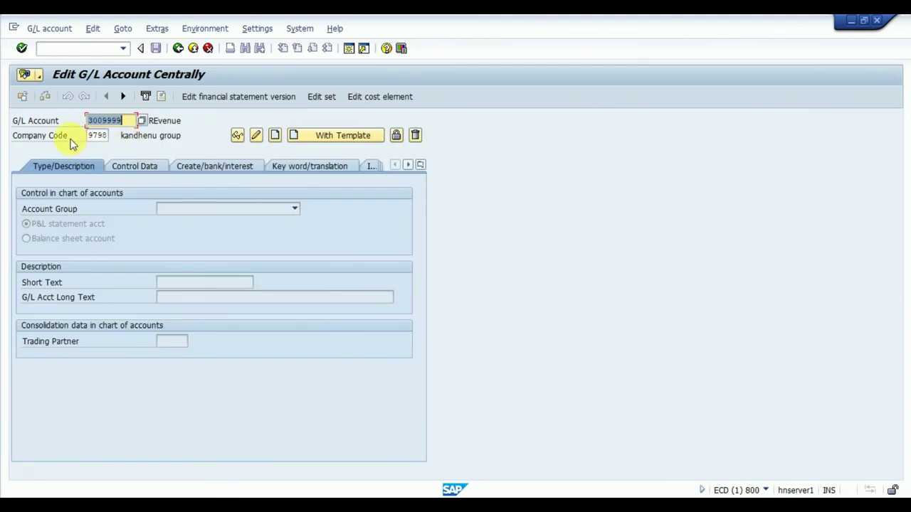
# Step: Clear company code 9798 and enter transaction /nxk01 to start vendor creation
pyautogui.click(98, 135)
pyautogui.press('BackSpace')
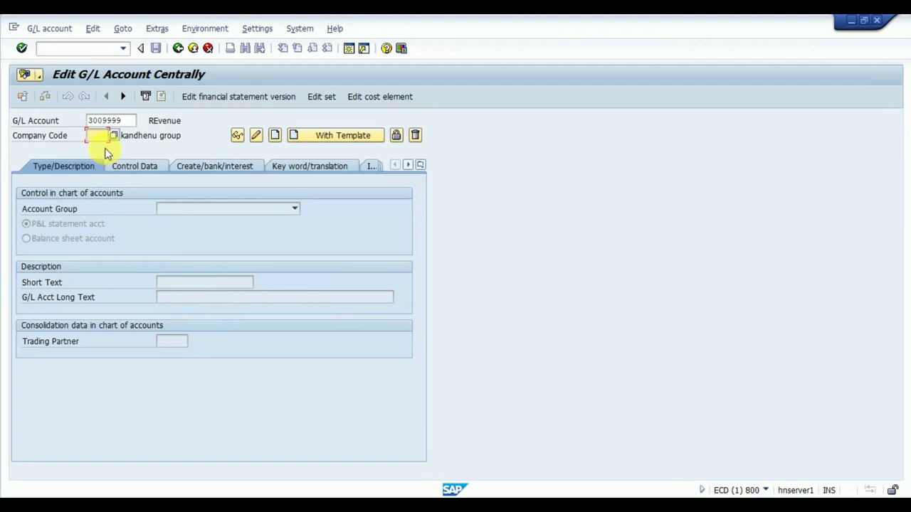
pyautogui.click(84, 49)
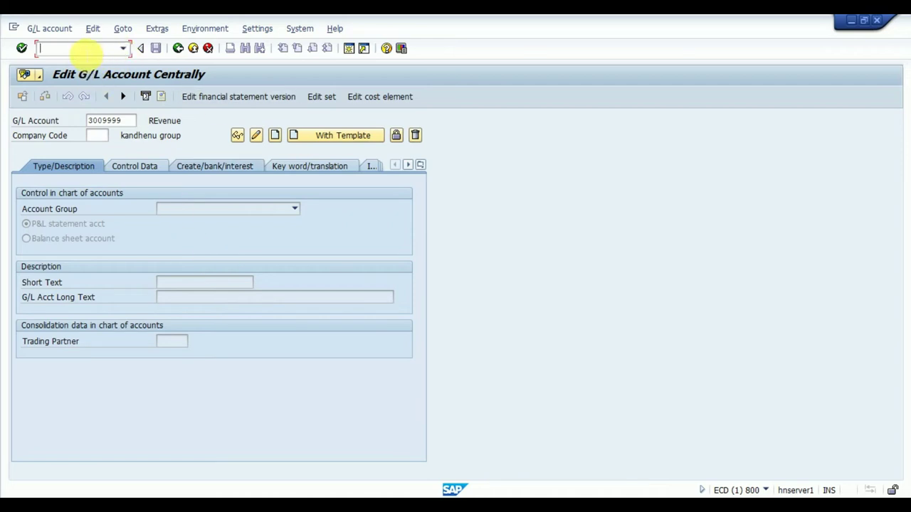
pyautogui.write('/n')
pyautogui.write('xk01')
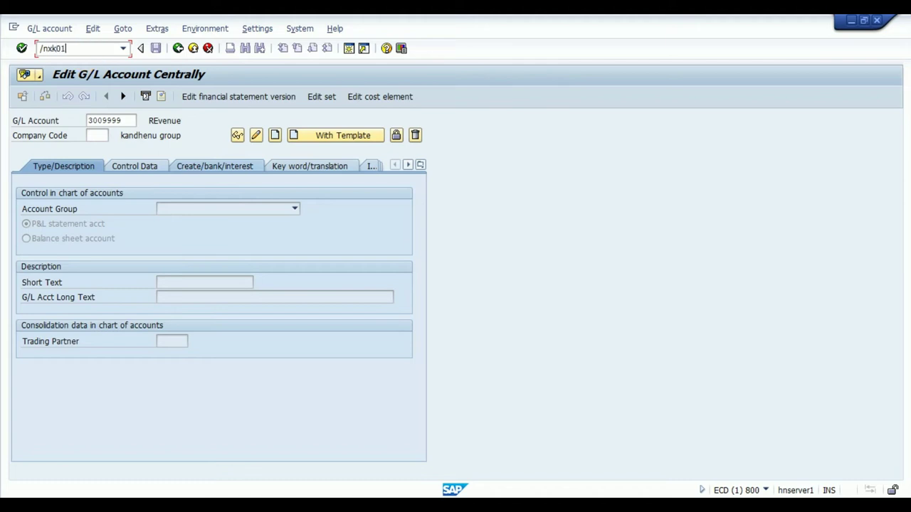
pyautogui.press('Return')
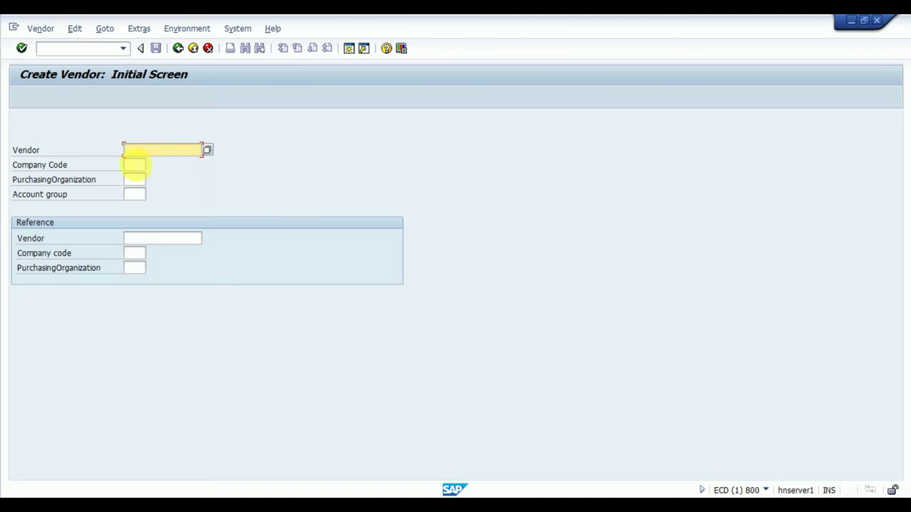
# Step: Enter company code 5121, purchasing organization 51po and account group XX01, then continue
pyautogui.click(134, 164)
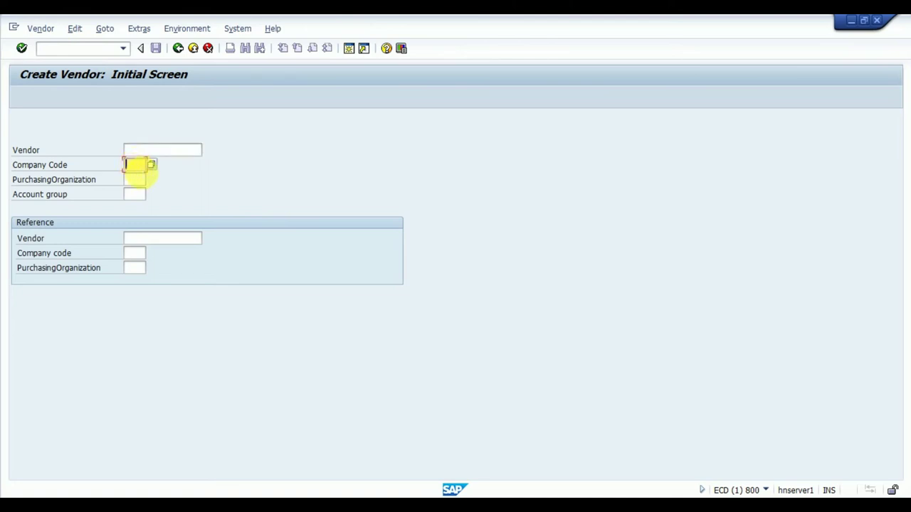
pyautogui.write('5121')
pyautogui.click(135, 180)
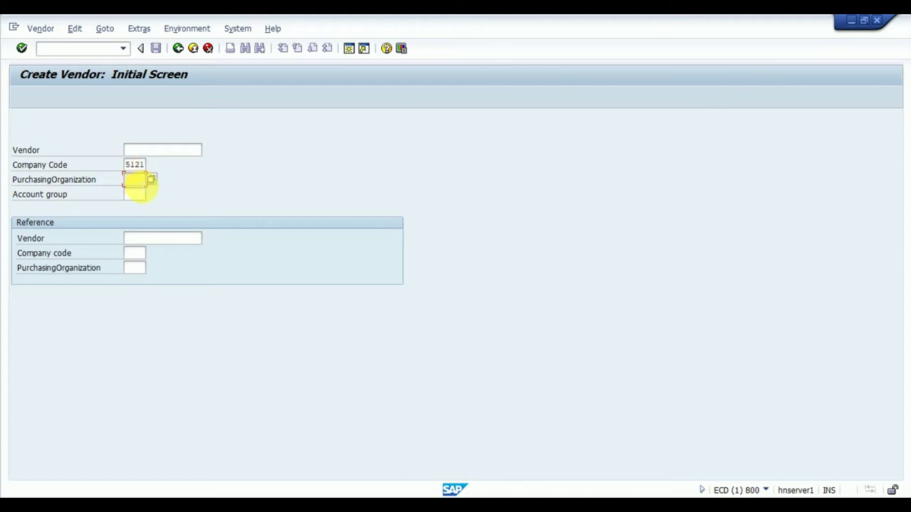
pyautogui.write('51po')
pyautogui.click(135, 194)
pyautogui.write('xx01')
pyautogui.press('Return')
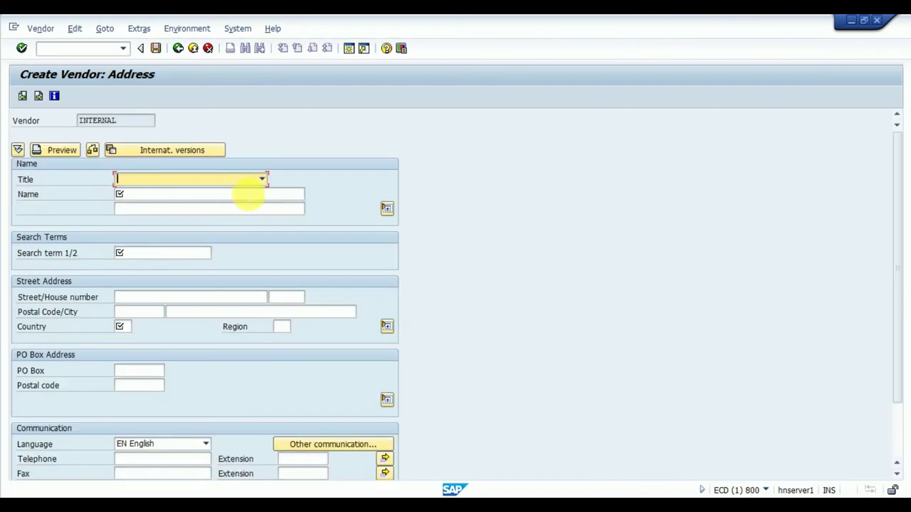
# Step: Set title Ms., name 'Jyoti turbo power services pvt. ltd.' and search term JTPS
pyautogui.click(262, 179)
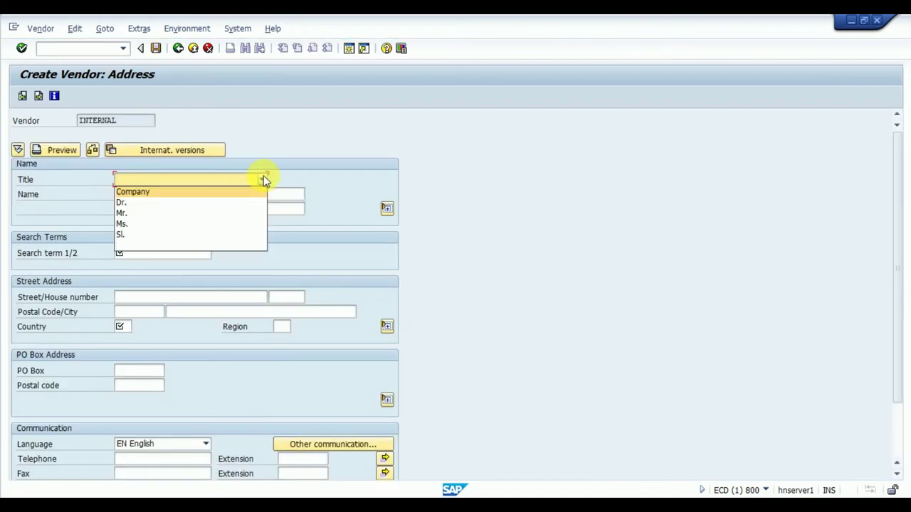
pyautogui.click(134, 223)
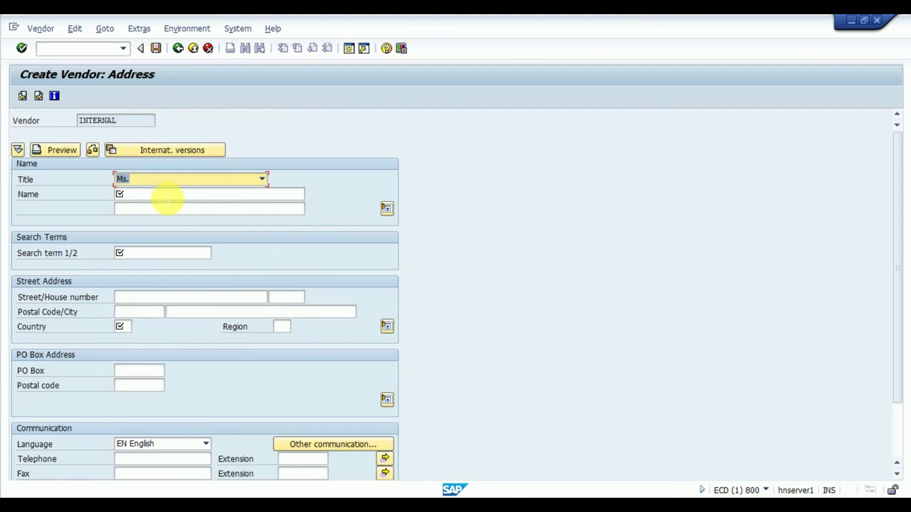
pyautogui.click(165, 197)
pyautogui.write('Jyoti turbo ')
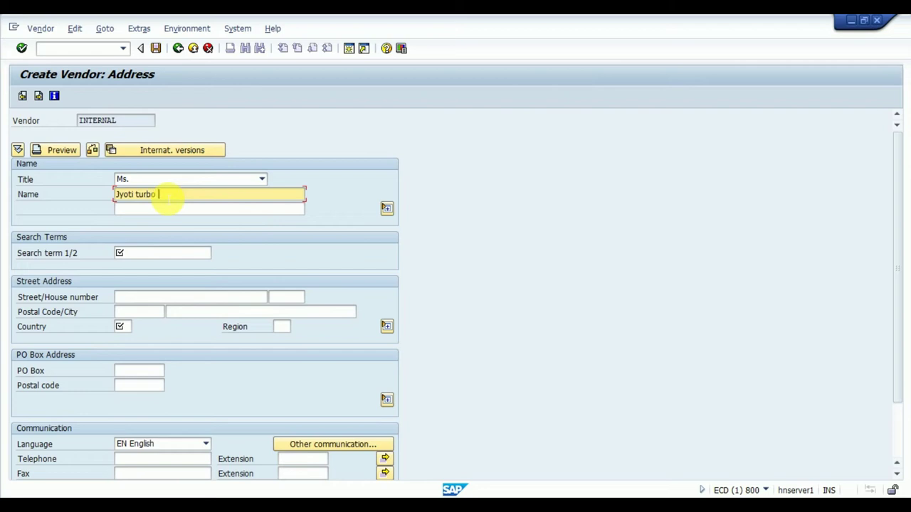
pyautogui.write('power services pvt. ltd.')
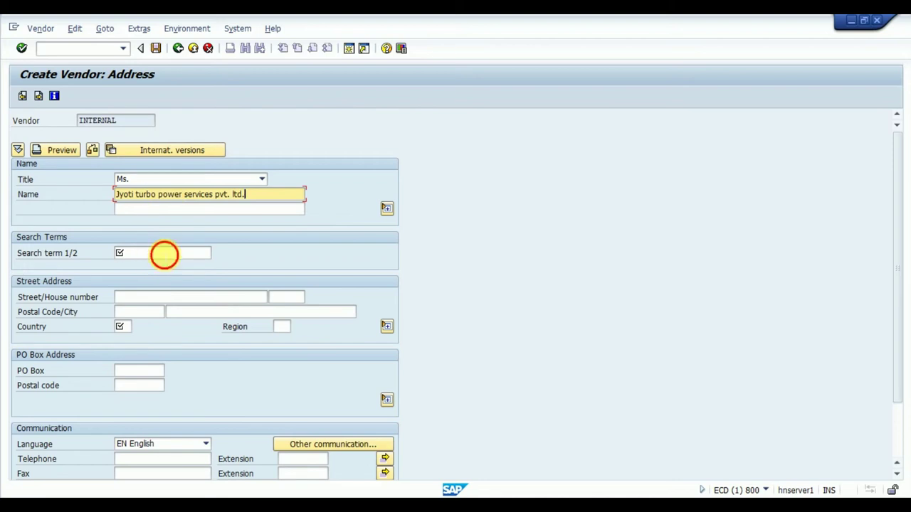
pyautogui.click(163, 253)
pyautogui.write('JTPS')
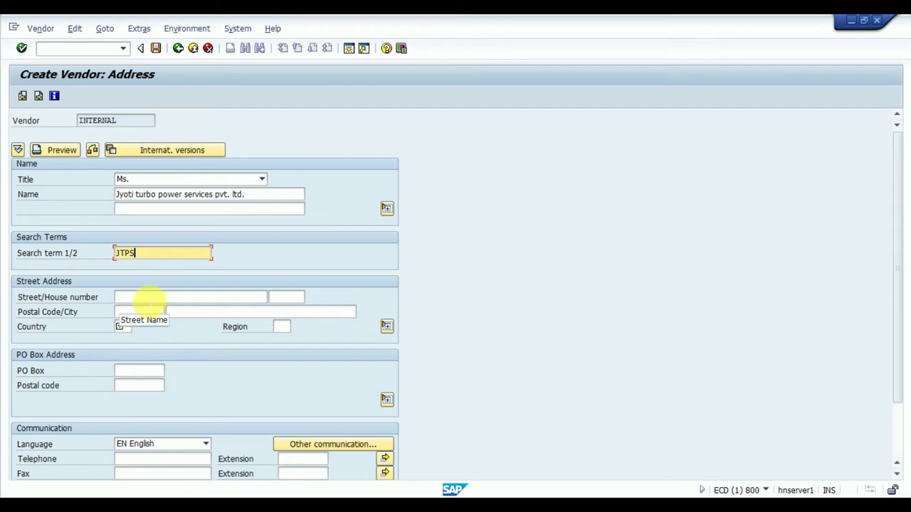
# Step: Enter the vendor's street, house number, postal code and city, and set country IN
pyautogui.click(149, 299)
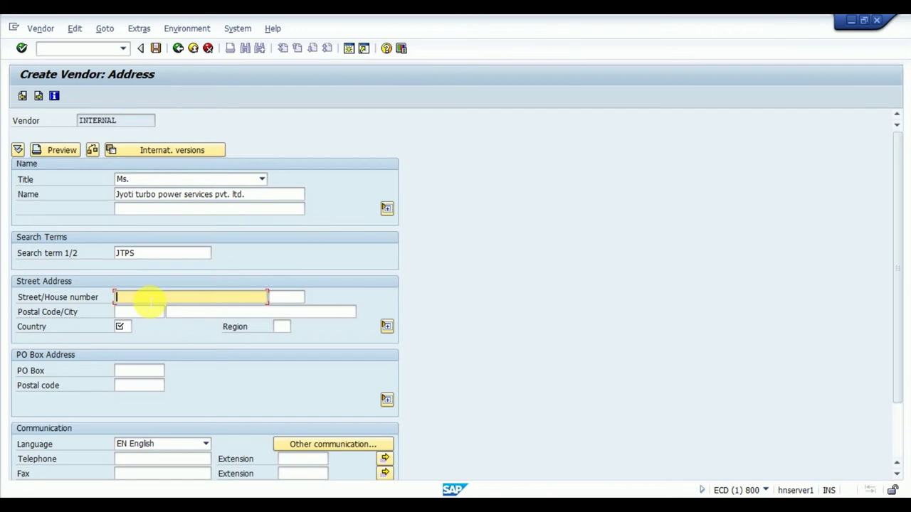
pyautogui.press('Tab')
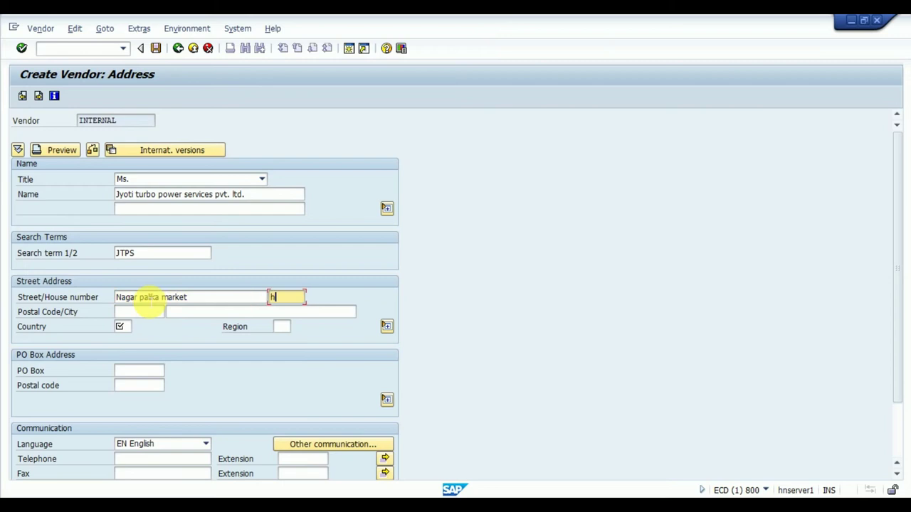
pyautogui.press('Tab')
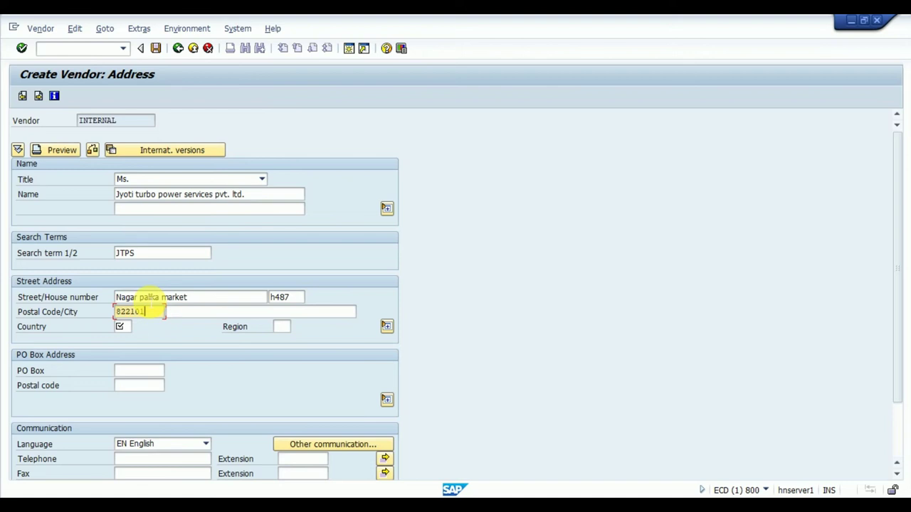
pyautogui.press('Tab')
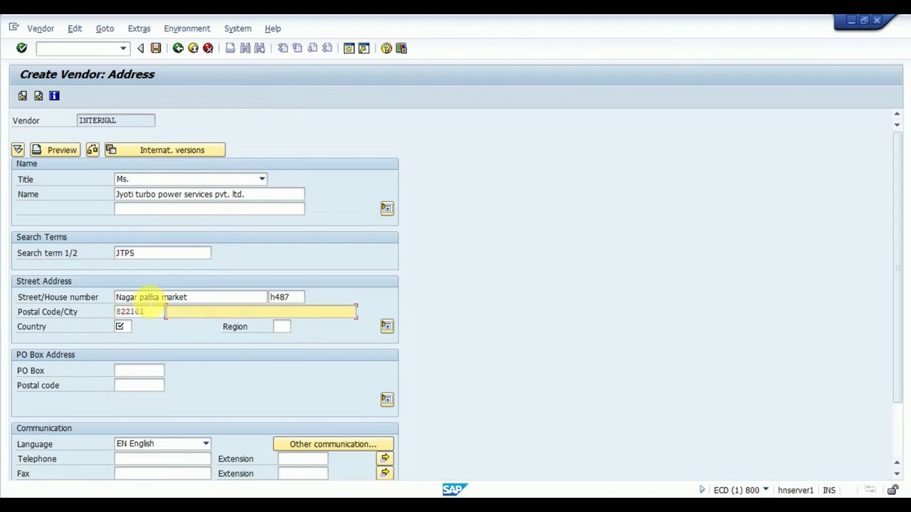
pyautogui.click(118, 327)
pyautogui.write('IN')
pyautogui.press('Tab')
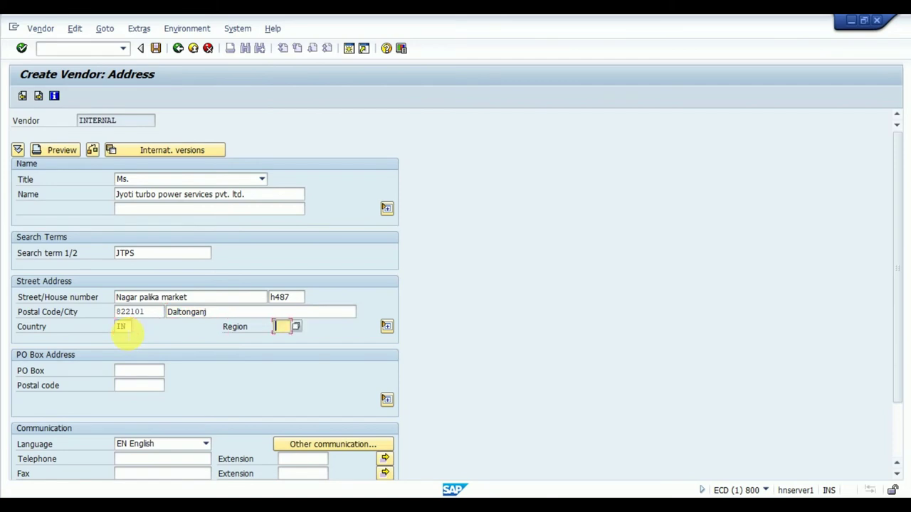
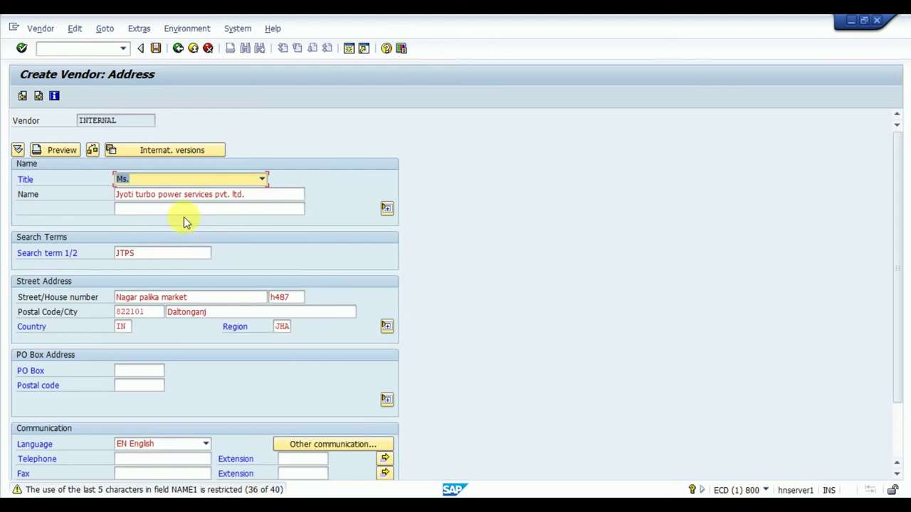
# Step: Set the vendor's title to Company and trim ' pvt. ltd.' from its name
pyautogui.click(260, 180)
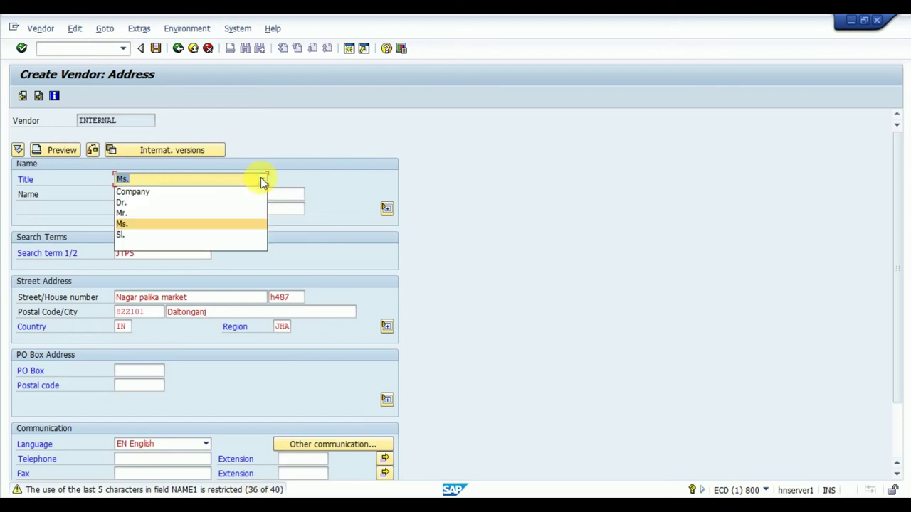
pyautogui.click(145, 192)
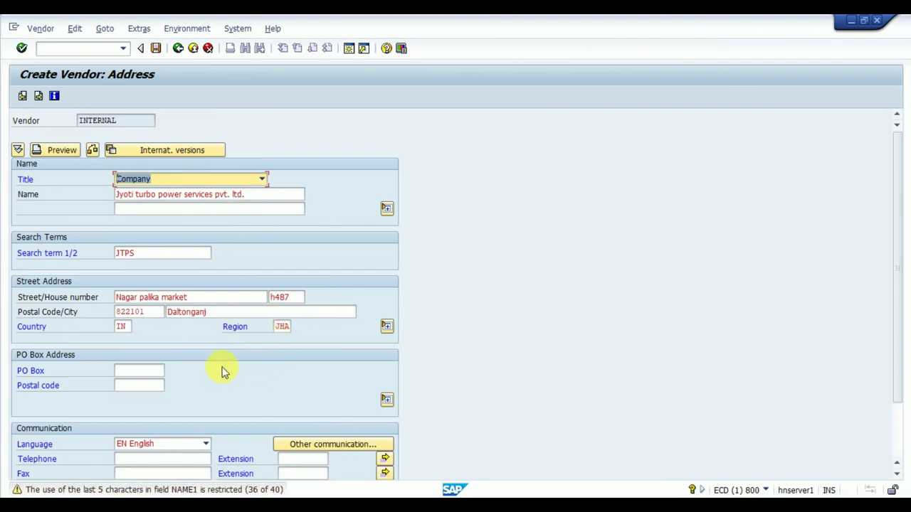
pyautogui.press('Tab')
pyautogui.press('End')
pyautogui.press('BackSpace')
pyautogui.press('BackSpace')
pyautogui.press('BackSpace')
pyautogui.press('BackSpace')
pyautogui.press('BackSpace')
pyautogui.press('BackSpace')
pyautogui.press('BackSpace')
pyautogui.press('BackSpace')
pyautogui.press('BackSpace')
pyautogui.press('BackSpace')
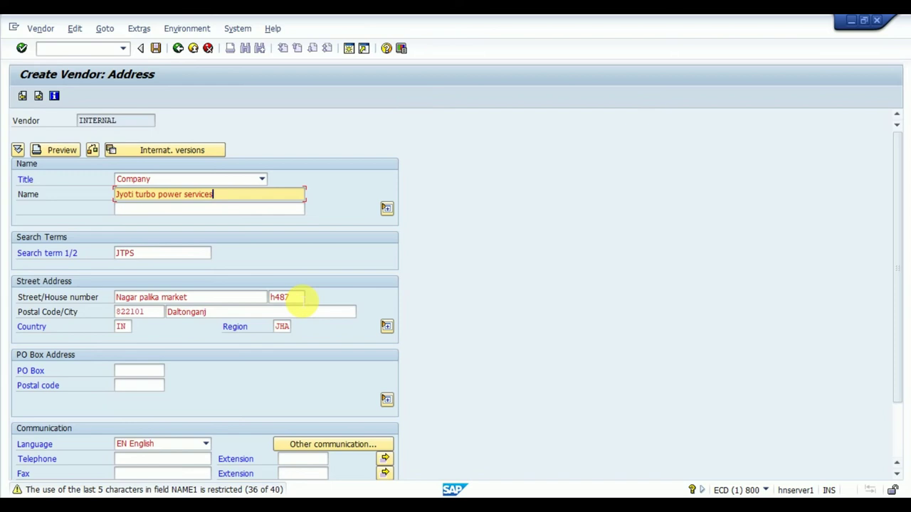
# Step: Advance past the address, control, payment transactions and contact persons screens to accounting information
pyautogui.press('Return')
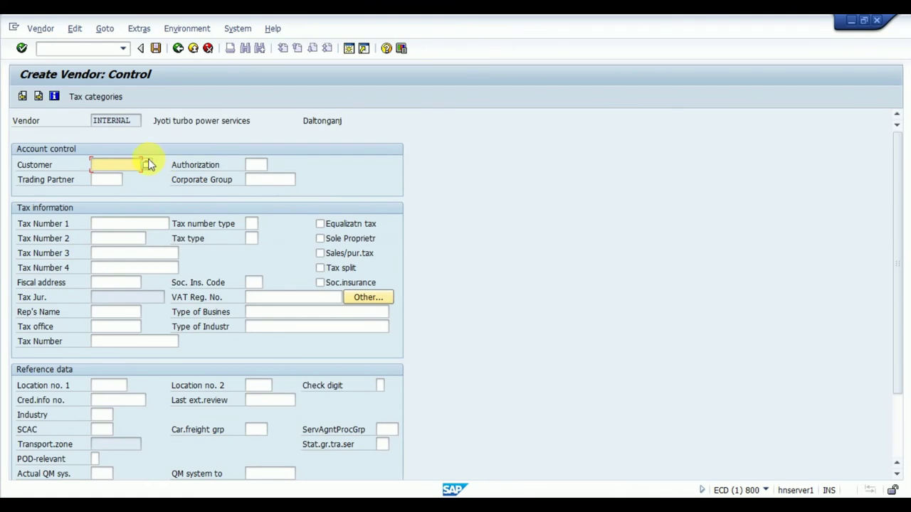
pyautogui.press('Return')
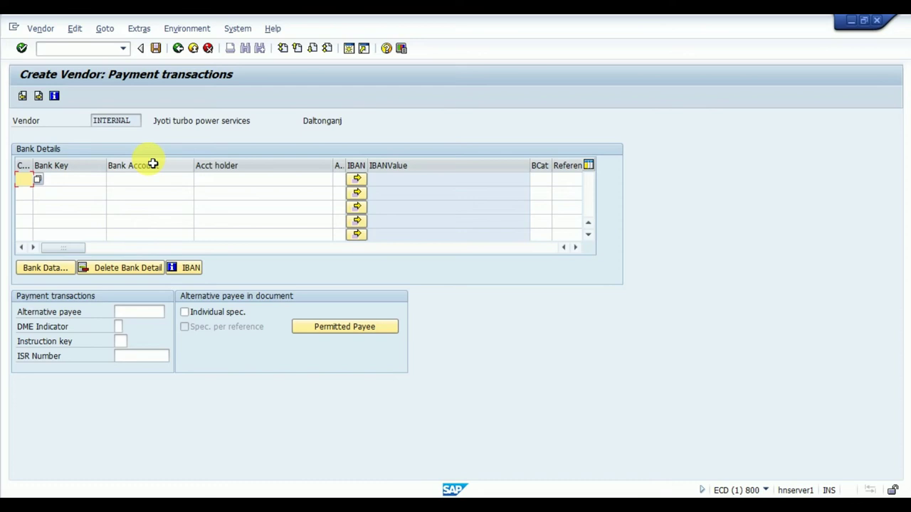
pyautogui.press('Return')
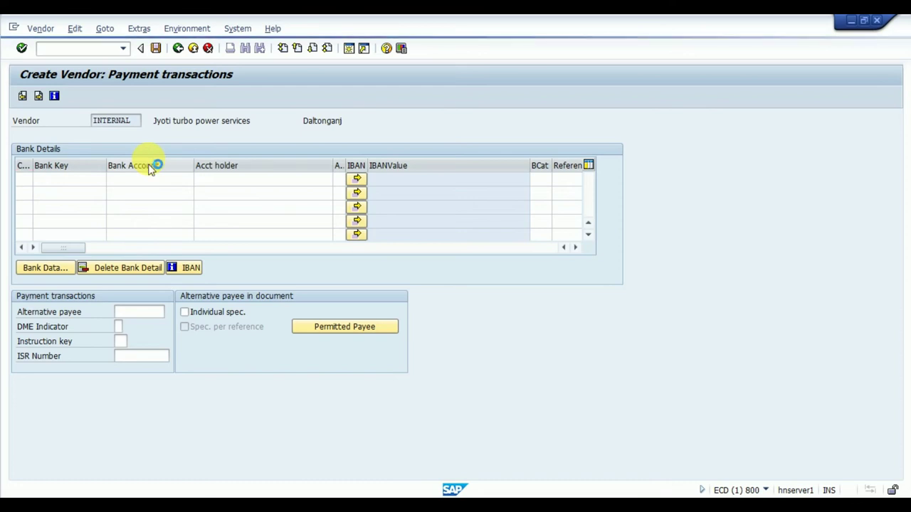
pyautogui.press('Return')
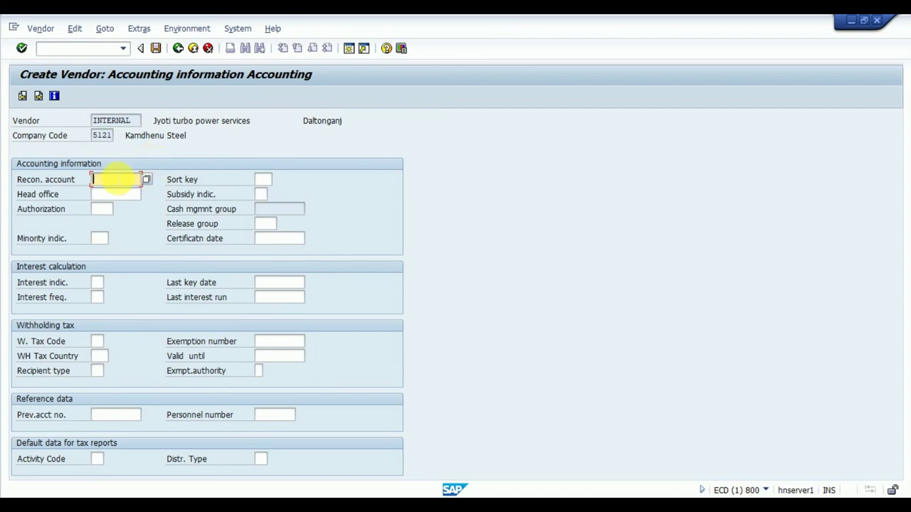
# Step: Pick 999999 as the vendor's reconciliation account and continue to accounting payment transactions
pyautogui.click(146, 180)
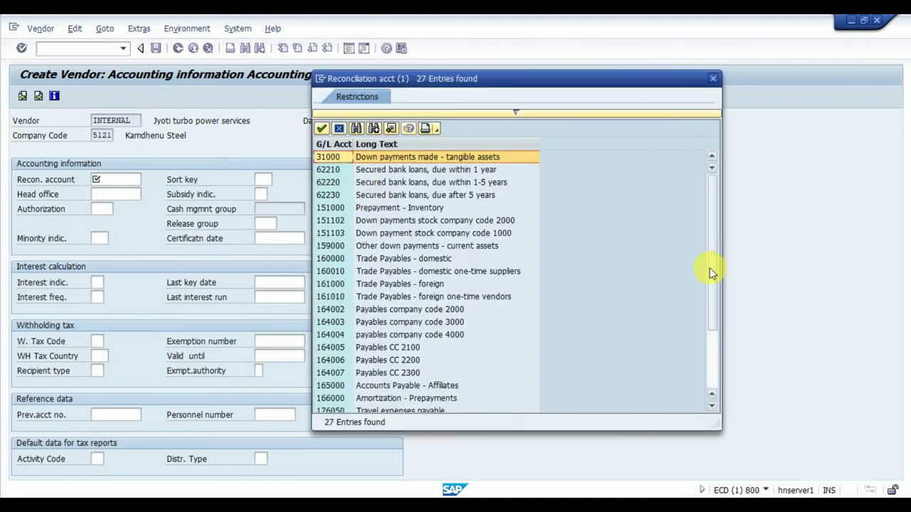
pyautogui.moveTo(710, 267); pyautogui.dragTo(717, 418)
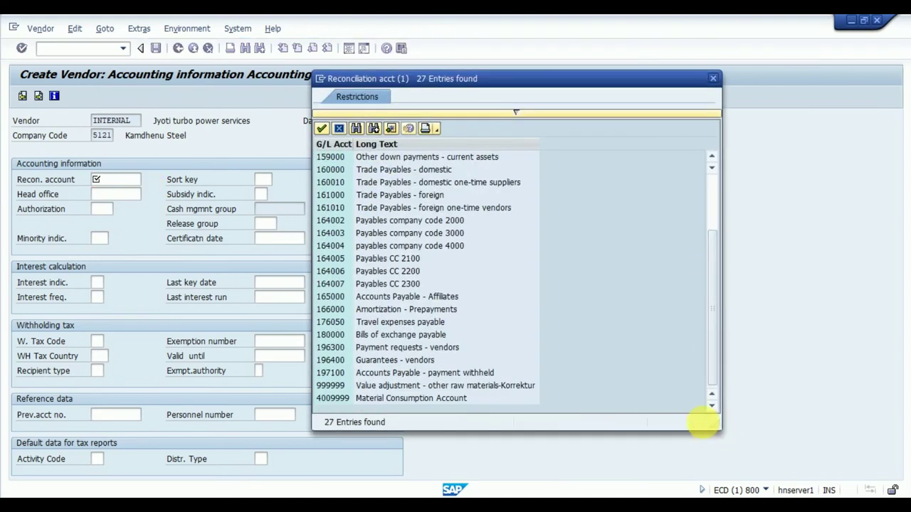
pyautogui.click(399, 385)
pyautogui.click(321, 128)
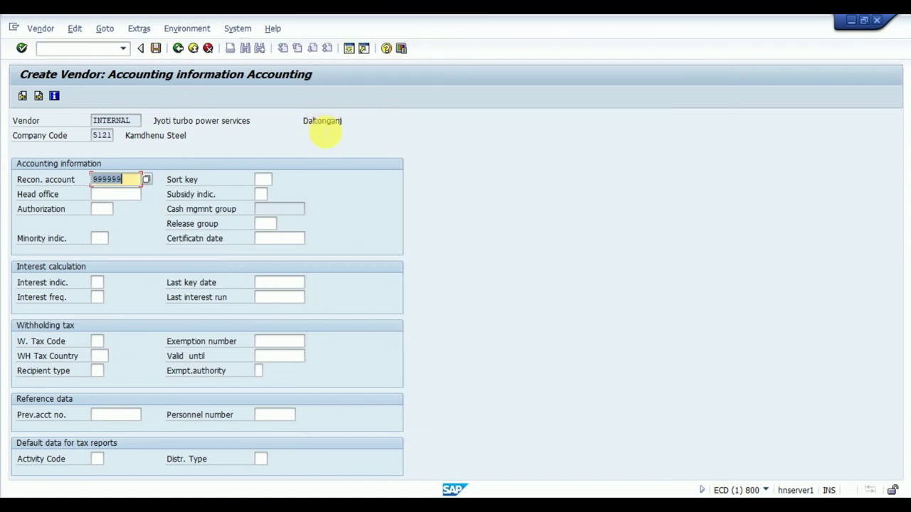
pyautogui.press('Return')
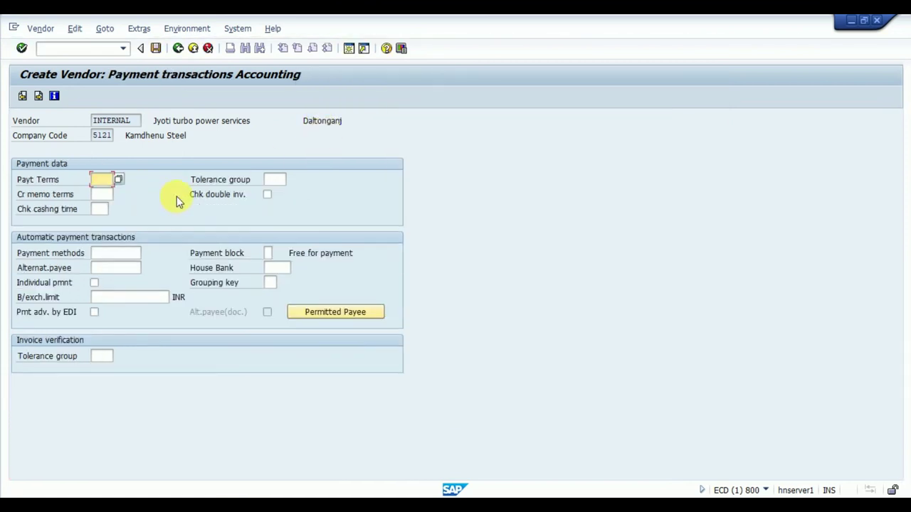
# Step: Choose payment terms 0001 (payable immediately) and continue past the correspondence screen
pyautogui.click(119, 179)
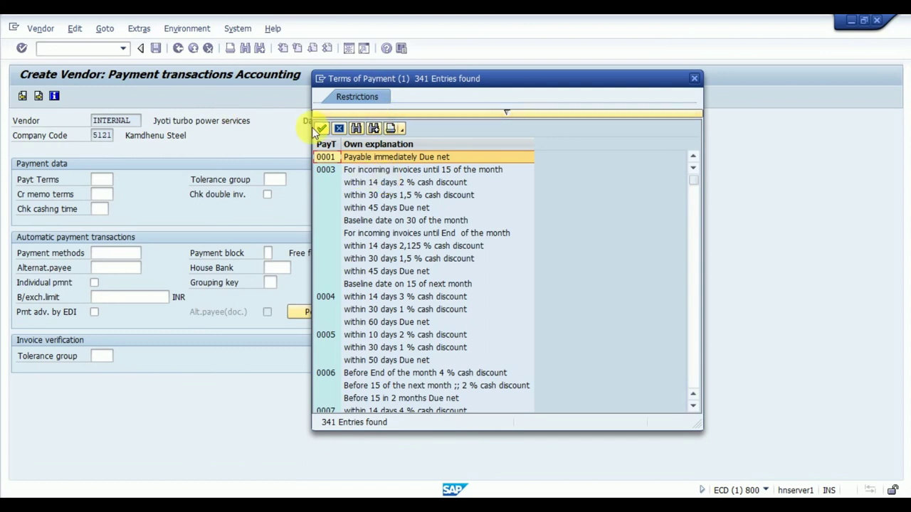
pyautogui.click(321, 128)
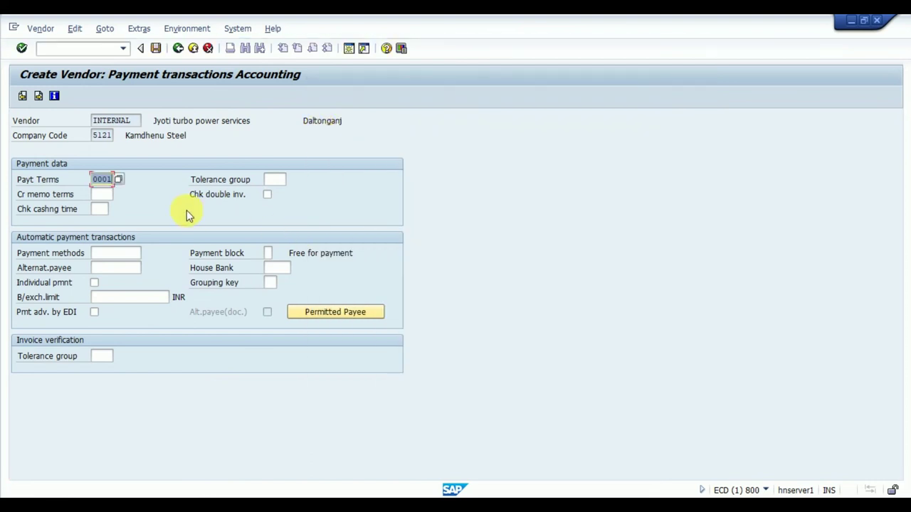
pyautogui.press('Return')
pyautogui.press('Return')
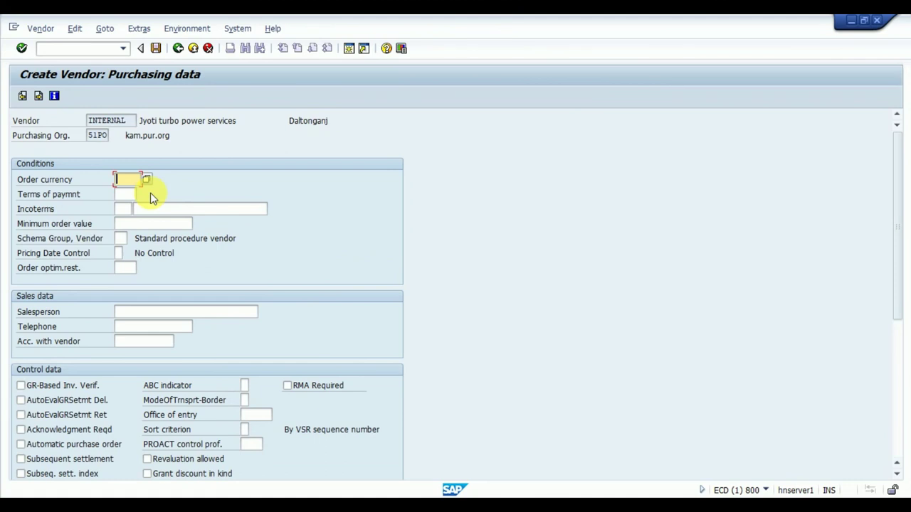
# Step: Enter order currency INR and purchasing payment terms 0001, then continue through Partner functions
pyautogui.write('INR')
pyautogui.press('Tab')
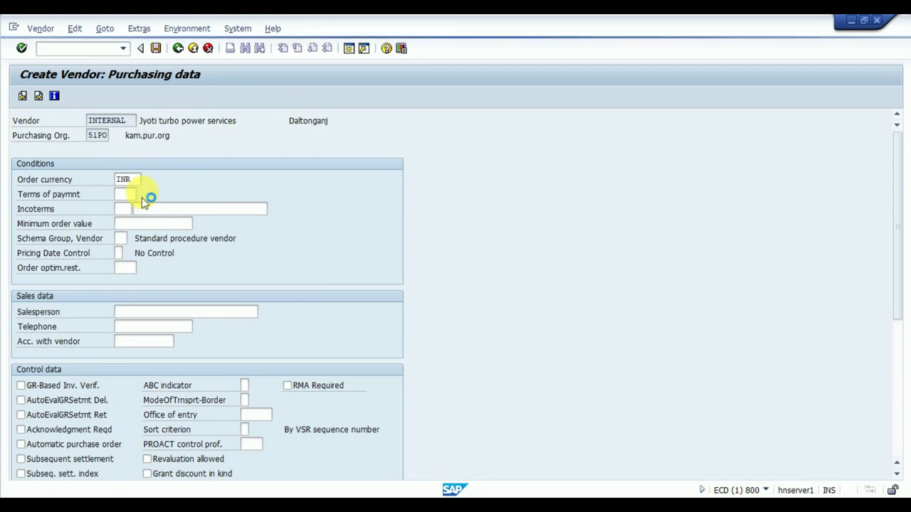
pyautogui.click(142, 197)
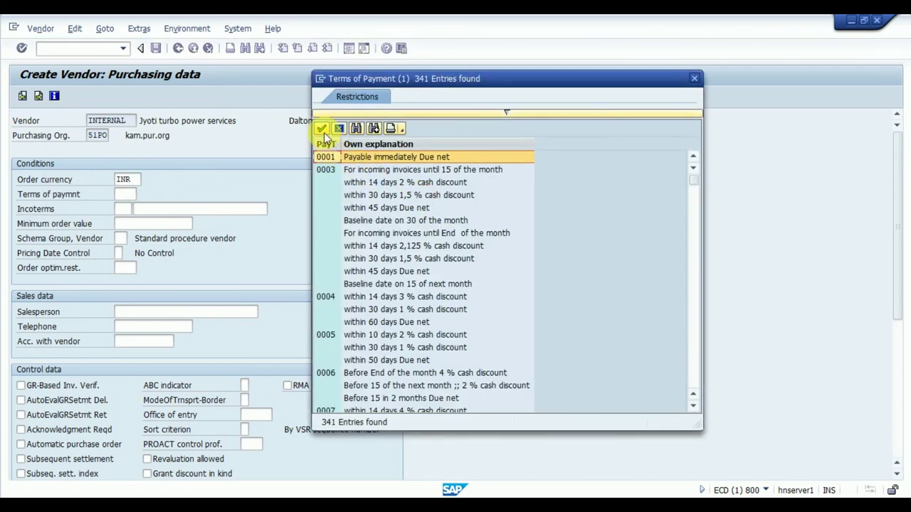
pyautogui.click(323, 130)
pyautogui.press('Return')
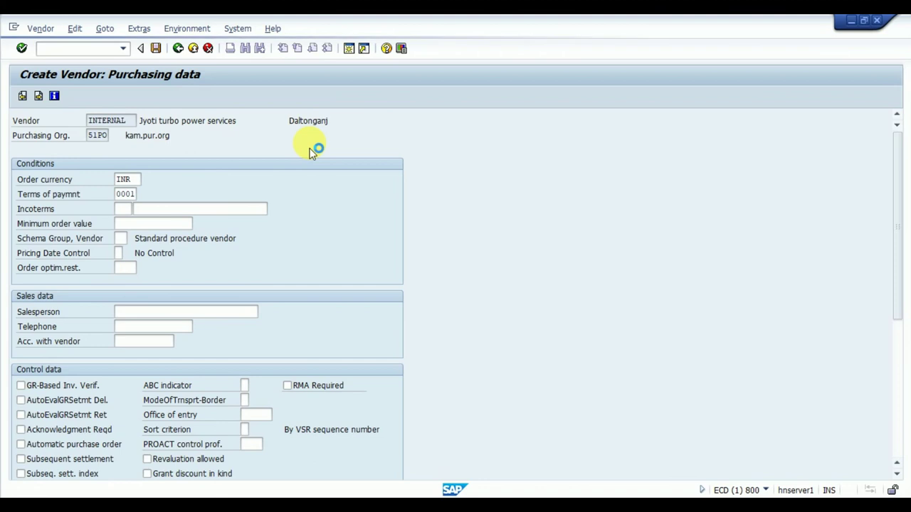
pyautogui.press('Return')
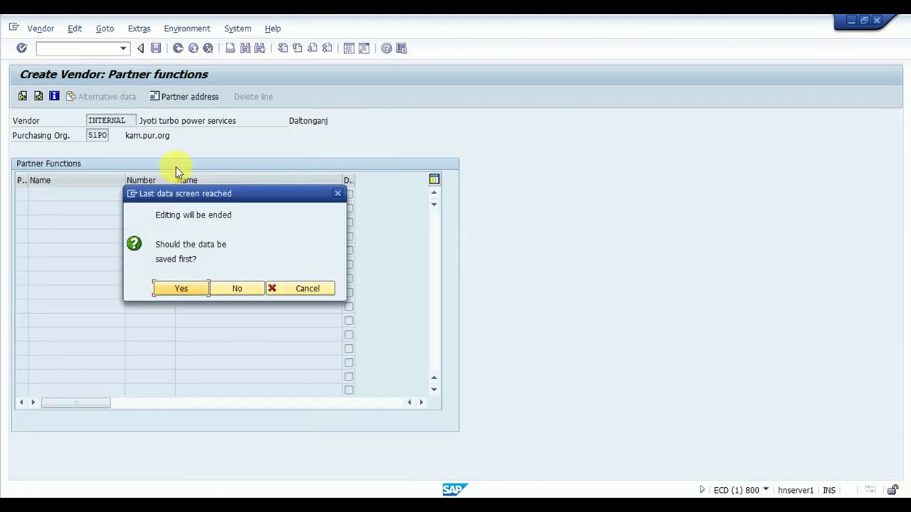
# Step: Confirm saving the vendor and copy its new number from the status message details
pyautogui.click(186, 293)
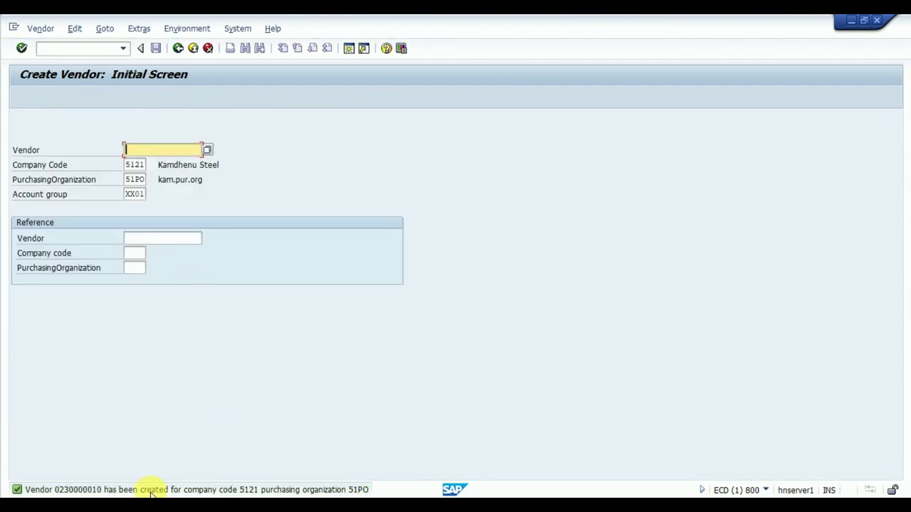
pyautogui.doubleClick(154, 491)
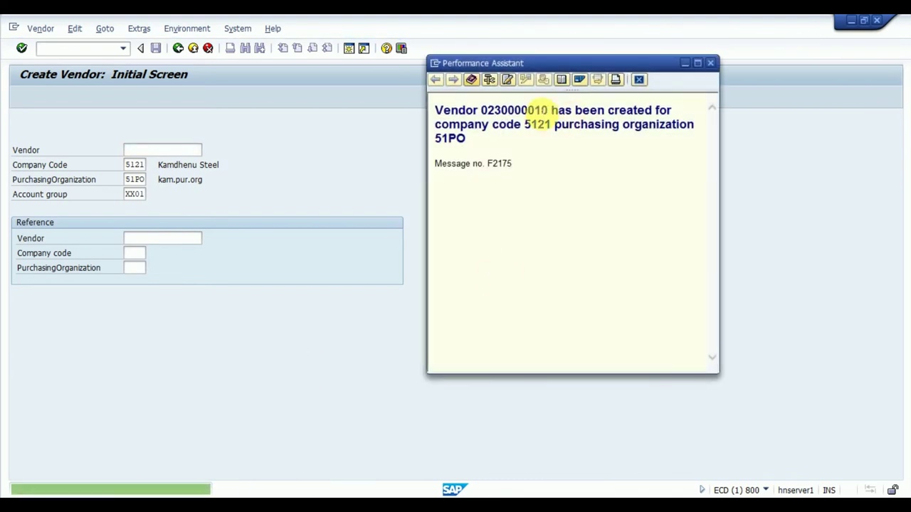
pyautogui.moveTo(482, 110); pyautogui.dragTo(550, 113)
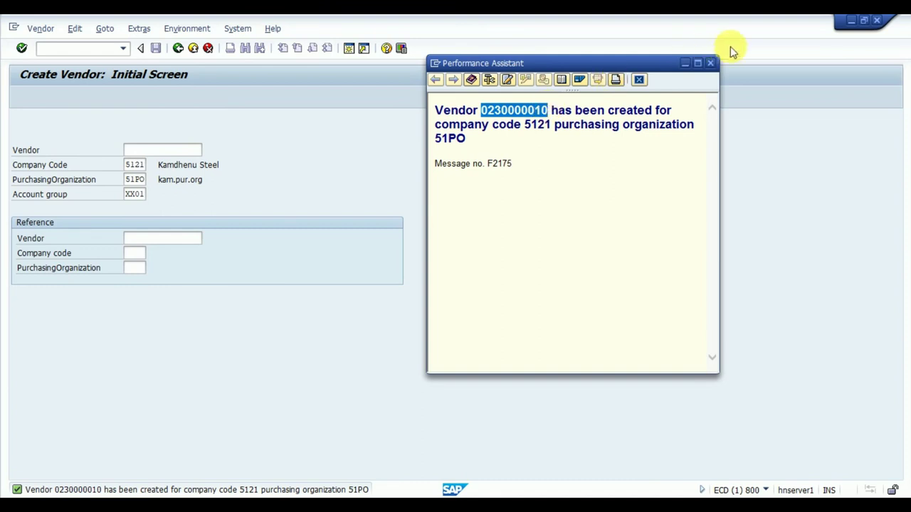
pyautogui.click(711, 63)
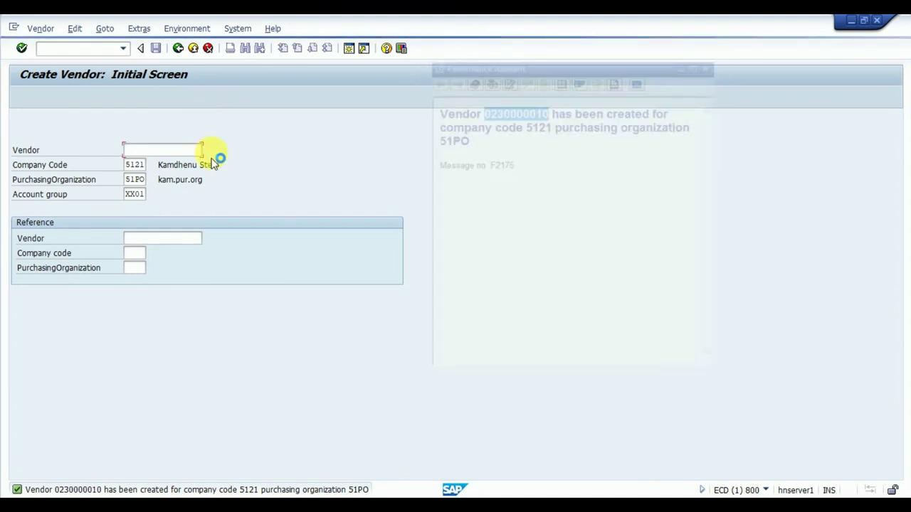
pyautogui.click(79, 48)
# Step: Start /nme21n and enter the new vendor, purchasing org 51PO and company code 5121
pyautogui.write('/nme21n')
pyautogui.press('Return')
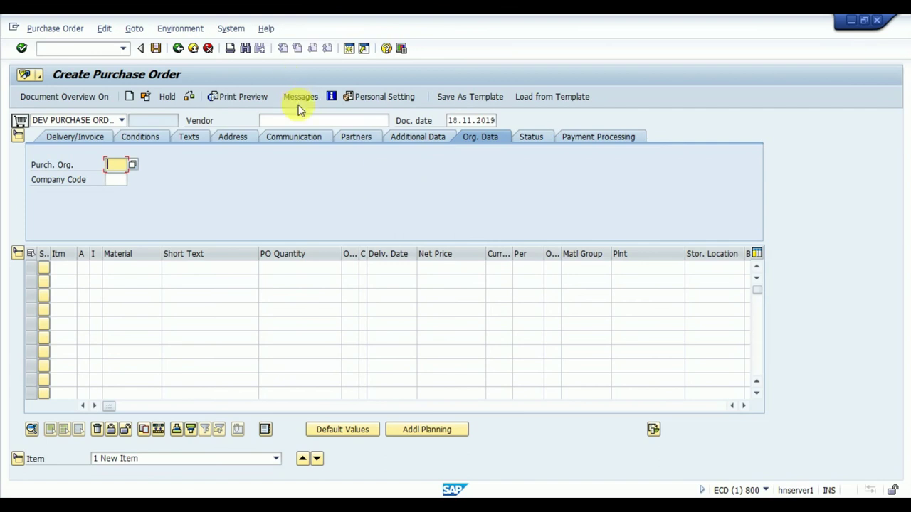
pyautogui.click(301, 120)
pyautogui.write('0230000010')
pyautogui.click(115, 164)
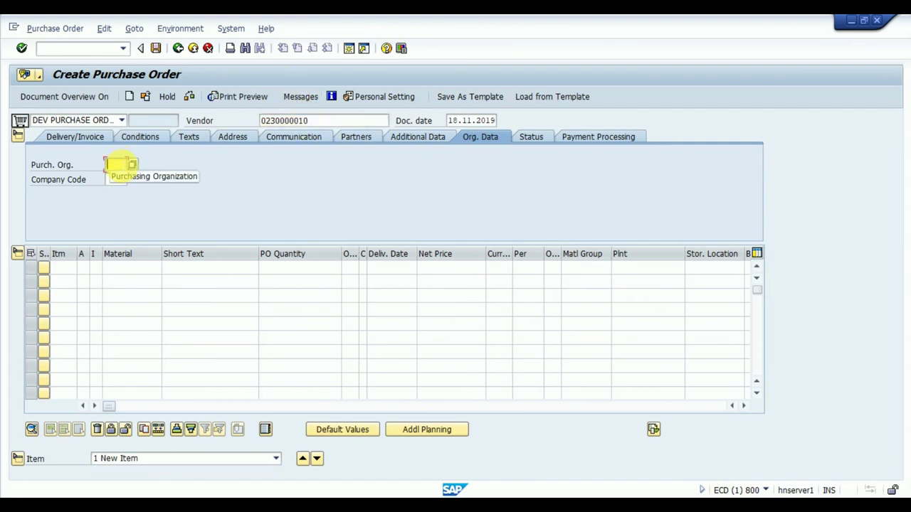
pyautogui.write('51pn')
pyautogui.click(114, 180)
pyautogui.write('5131')
pyautogui.press('Return')
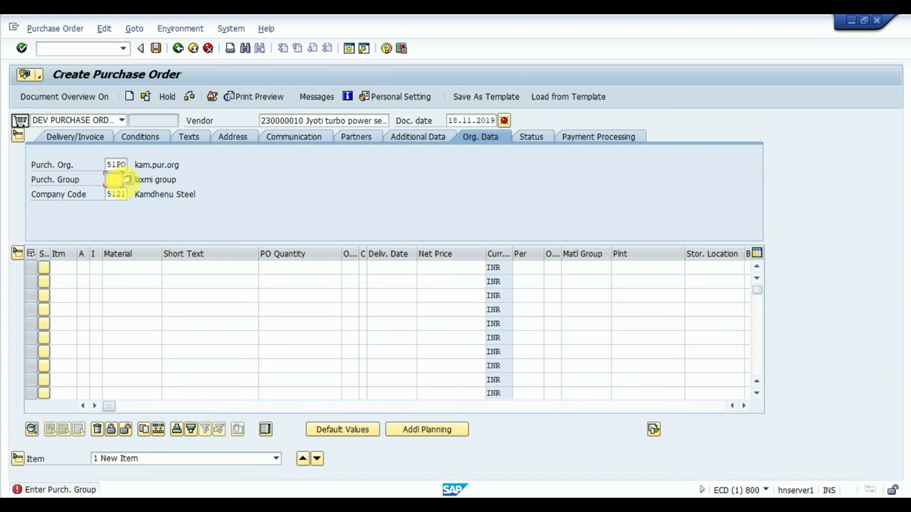
# Step: Enter purchasing group 51P (Kamdhenu Pur.grp) in the purchase order header
pyautogui.write('510')
pyautogui.press('BackSpace')
pyautogui.write('p')
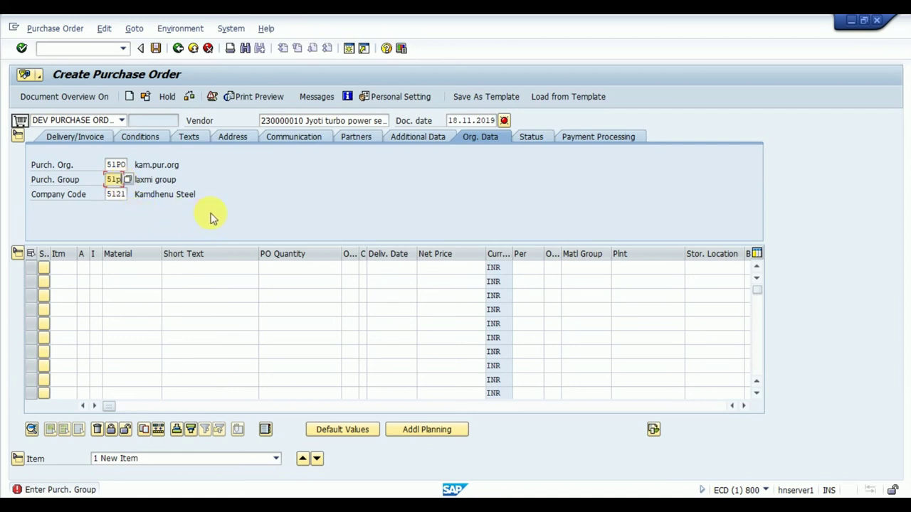
pyautogui.press('Return')
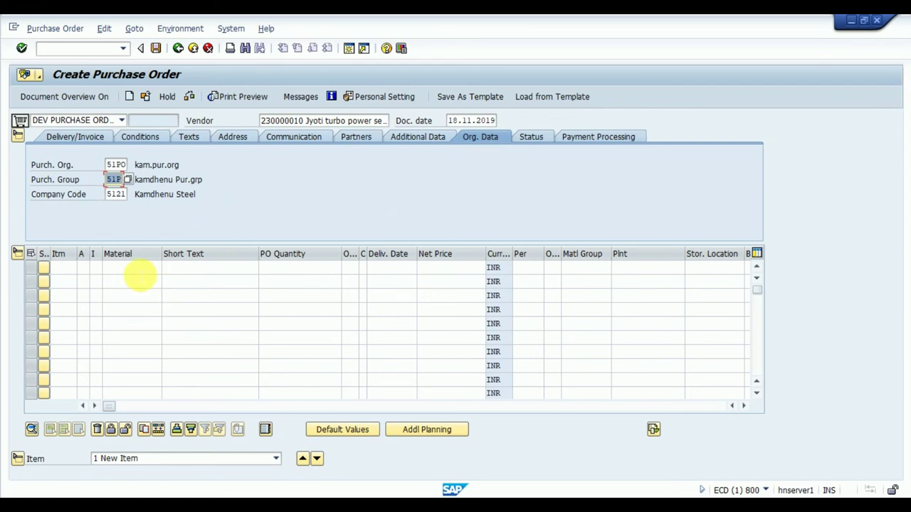
pyautogui.click(136, 270)
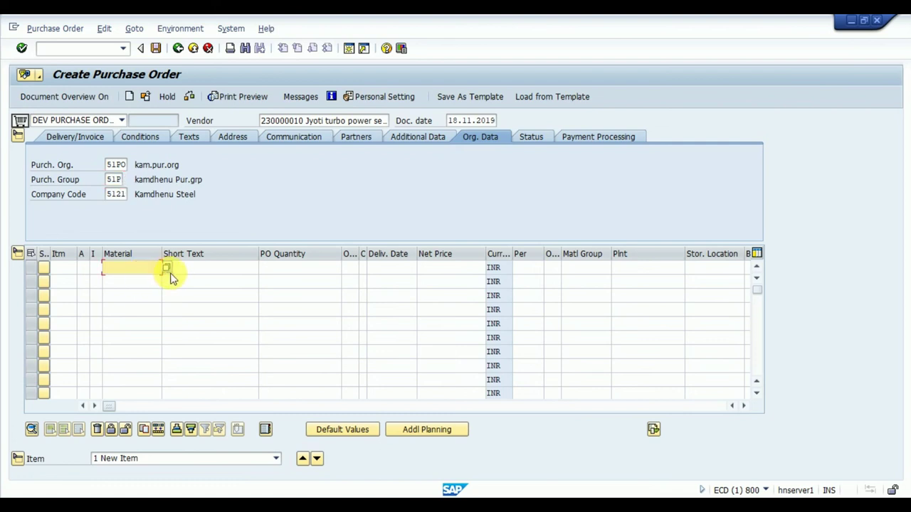
# Step: Search materials of type F512 and select CAM SHAFT as the first item's material
pyautogui.press('F4')
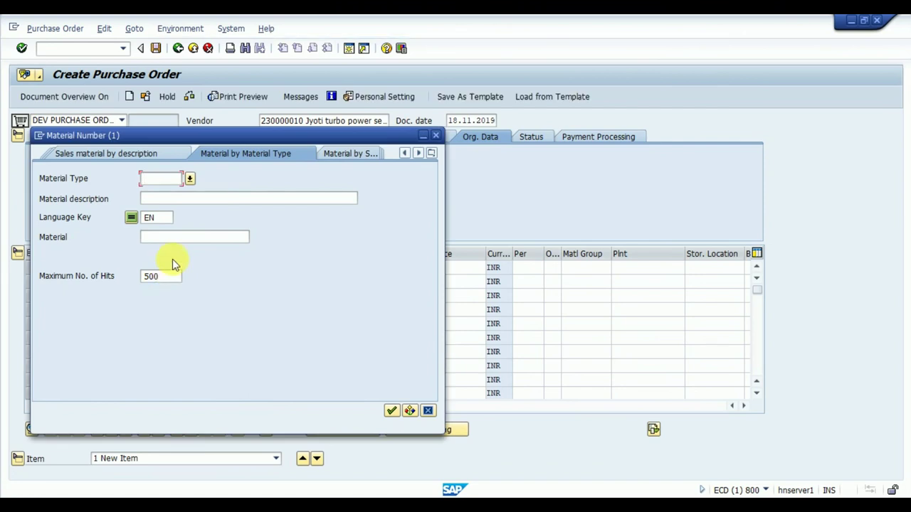
pyautogui.click(190, 181)
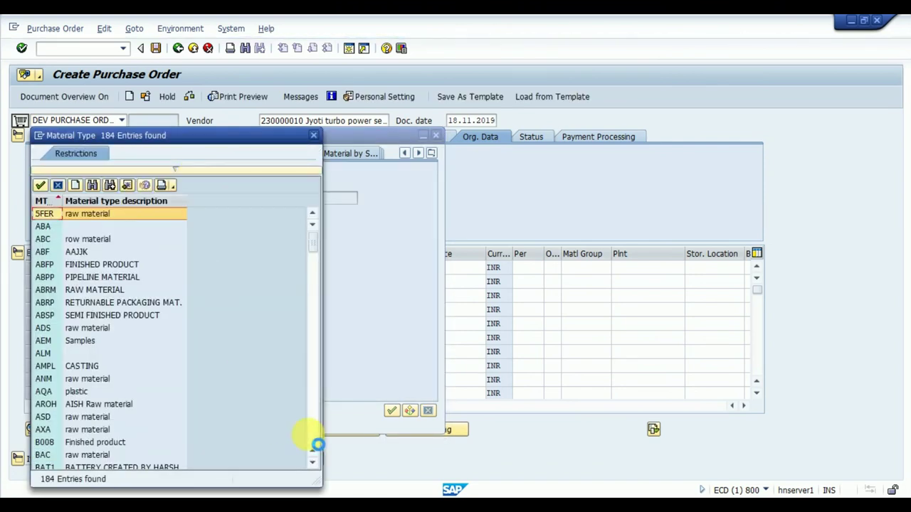
pyautogui.click(312, 463)
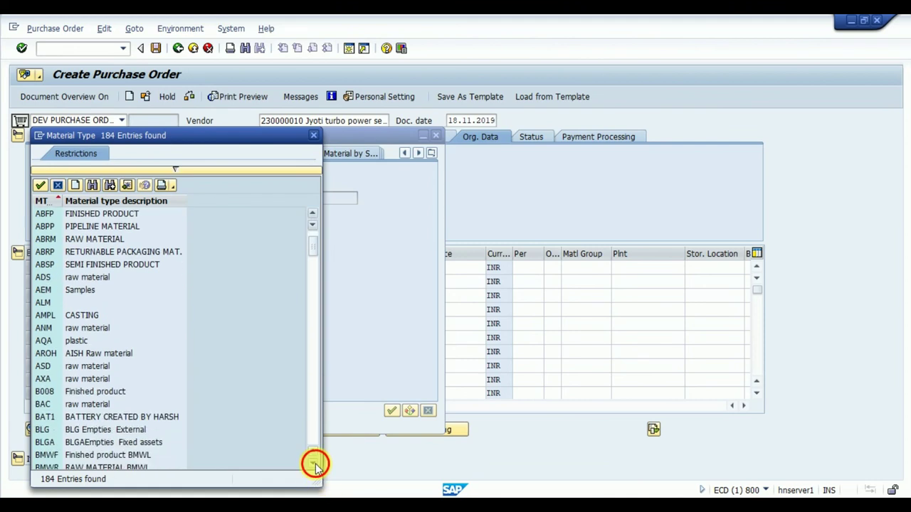
pyautogui.click(313, 463)
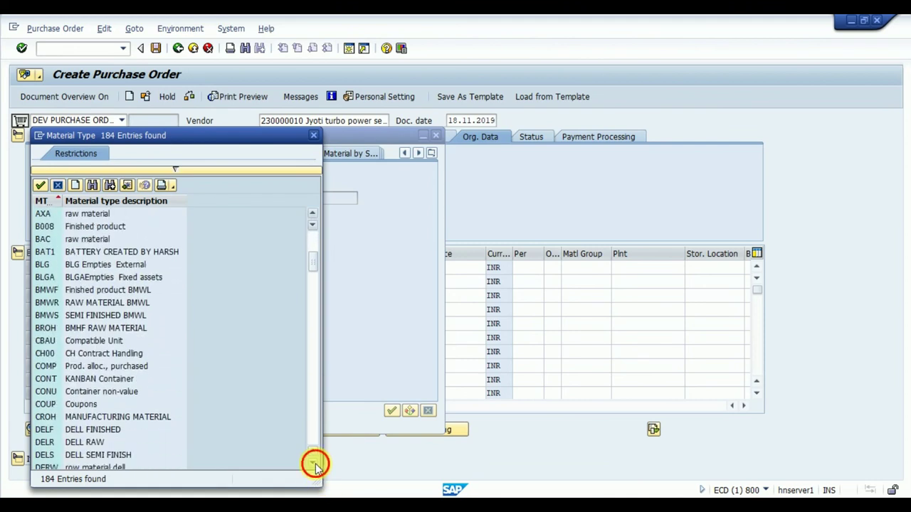
pyautogui.click(314, 463)
pyautogui.click(314, 463)
pyautogui.click(314, 463)
pyautogui.click(314, 463)
pyautogui.click(314, 463)
pyautogui.click(314, 463)
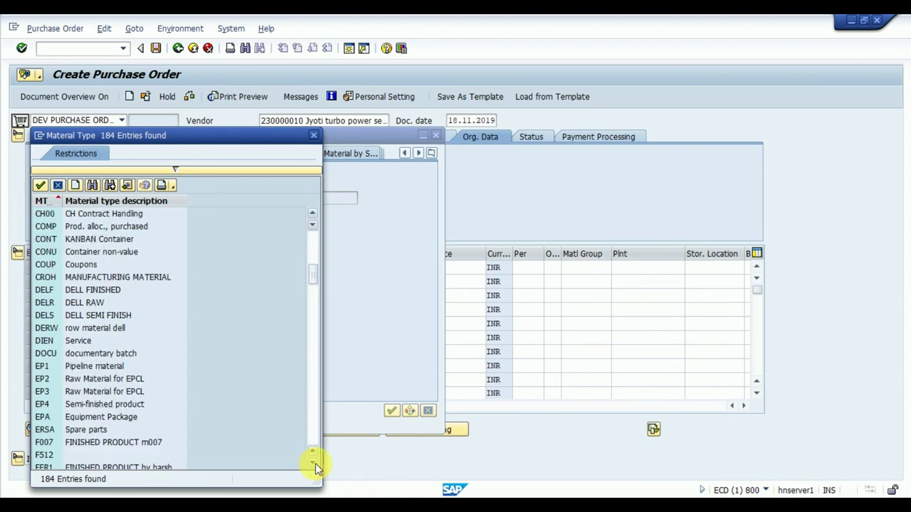
pyautogui.click(56, 457)
pyautogui.click(40, 185)
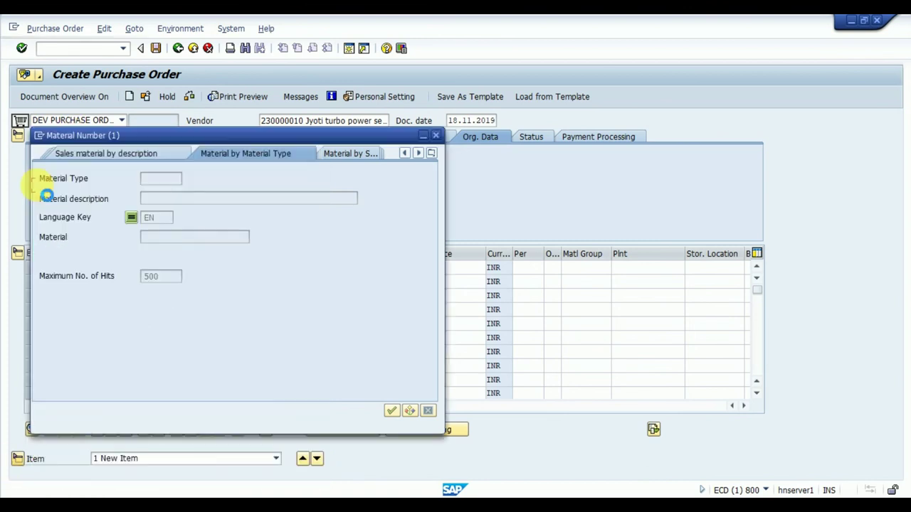
pyautogui.press('Return')
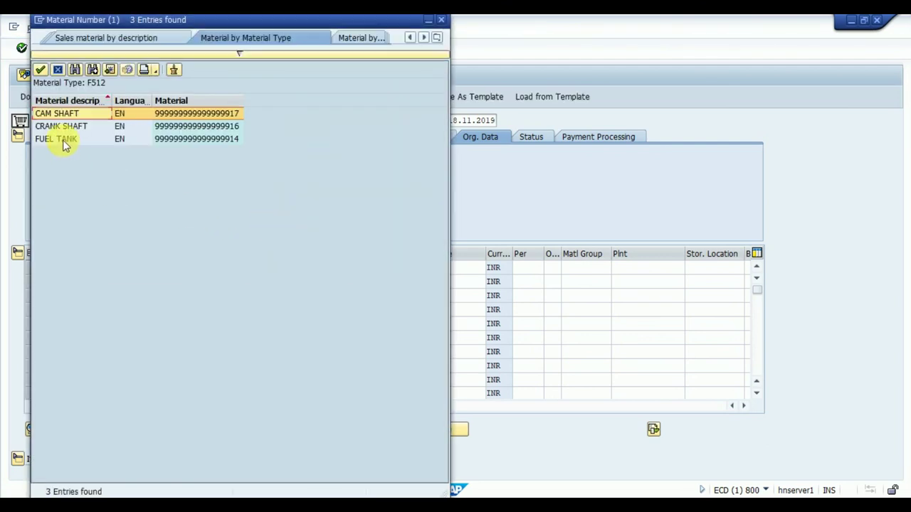
pyautogui.click(40, 69)
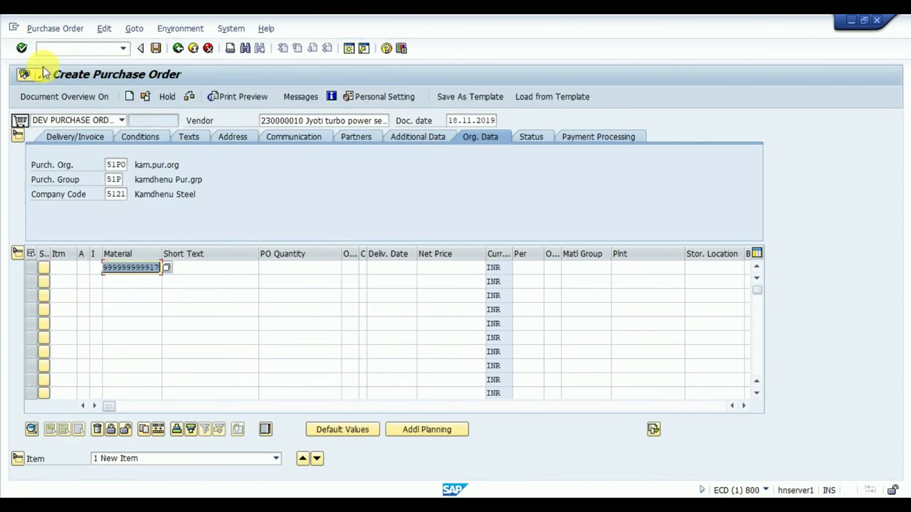
# Step: Enter quantity 10, net price 1000, plant 5111 and storage location SL01 for the item
pyautogui.press('Tab')
pyautogui.press('Tab')
pyautogui.write('10')
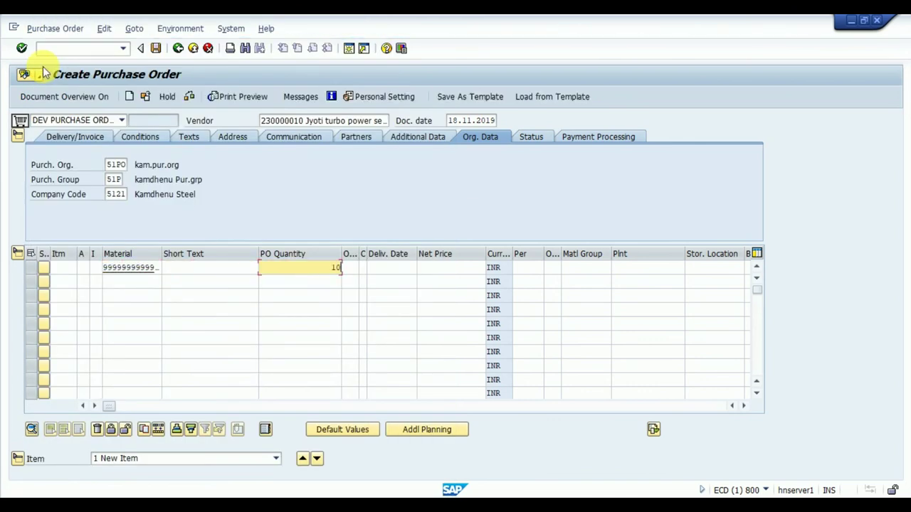
pyautogui.press('Tab')
pyautogui.press('Tab')
pyautogui.press('Tab')
pyautogui.press('Tab')
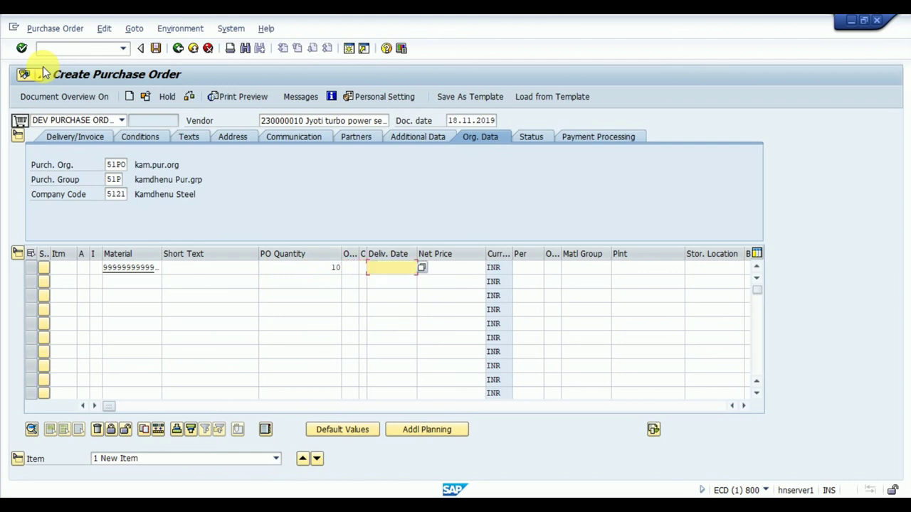
pyautogui.write('1000')
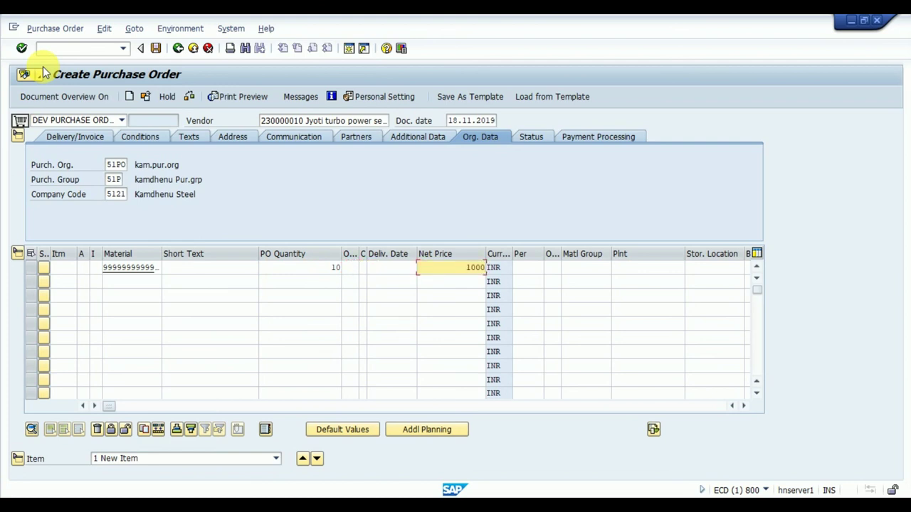
pyautogui.press('Tab')
pyautogui.press('Tab')
pyautogui.press('Tab')
pyautogui.press('Tab')
pyautogui.write('5111')
pyautogui.press('Tab')
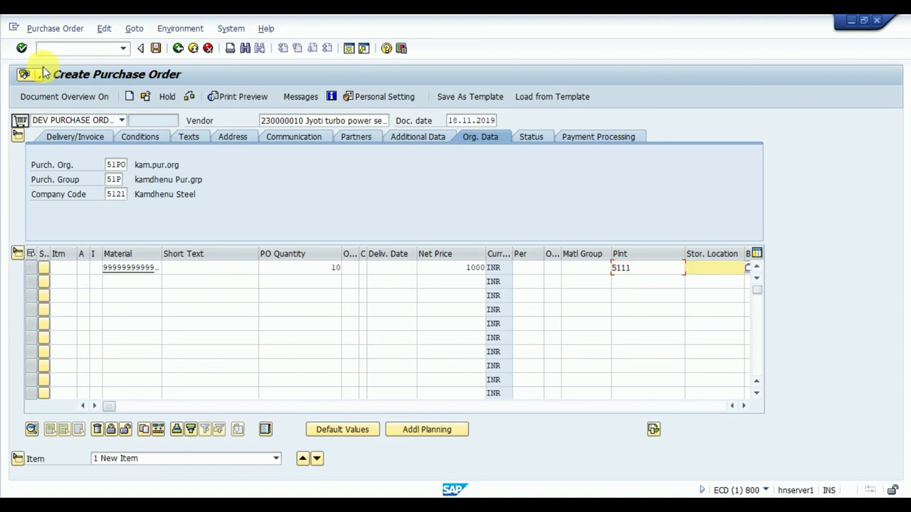
pyautogui.write('SL01')
pyautogui.press('Return')
pyautogui.press('Return')
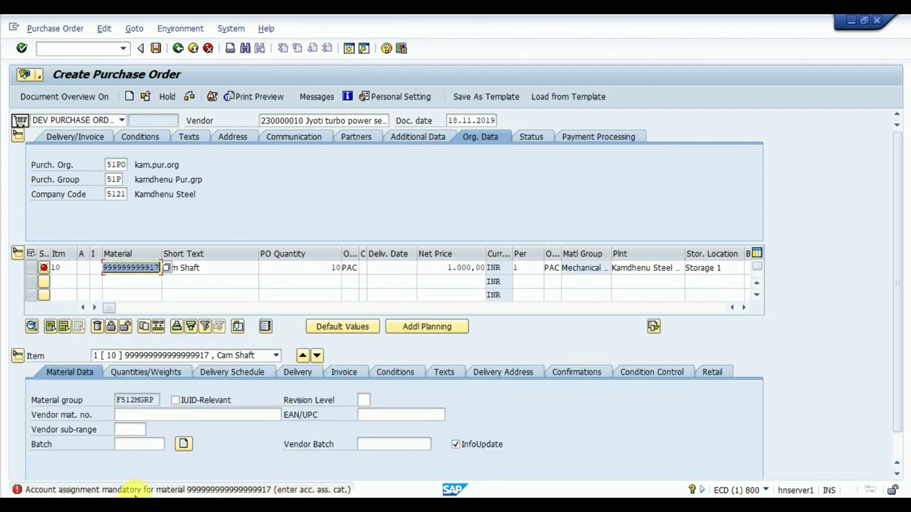
# Step: Give item 10 account assignment category K and delivery date 27.11.2019
pyautogui.click(80, 267)
pyautogui.write('k')
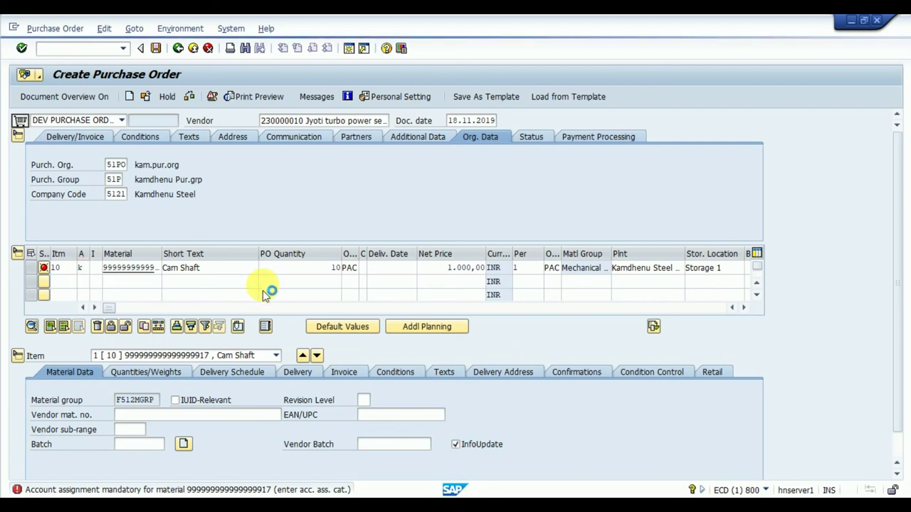
pyautogui.press('Return')
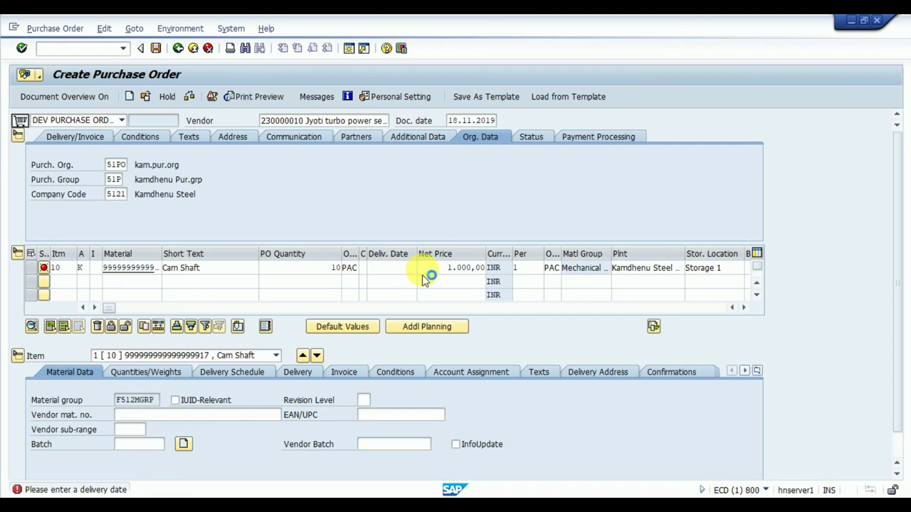
pyautogui.press('F4')
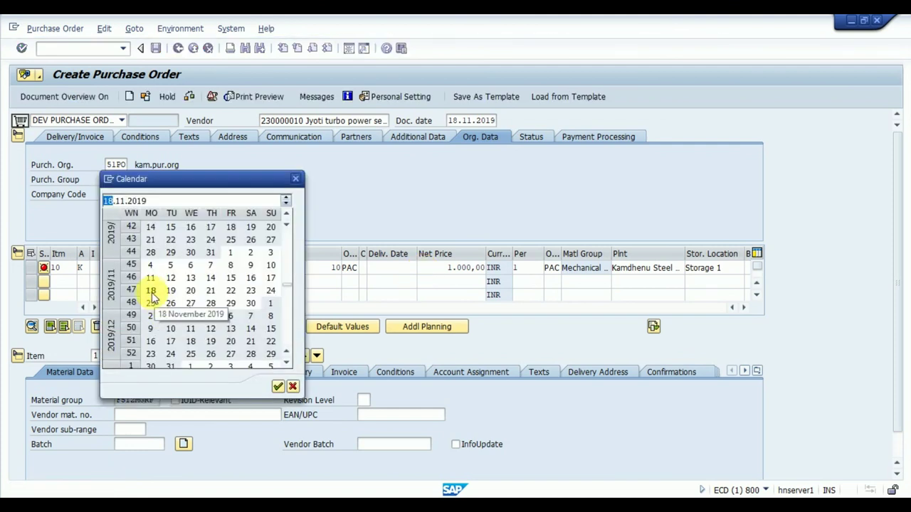
pyautogui.doubleClick(190, 304)
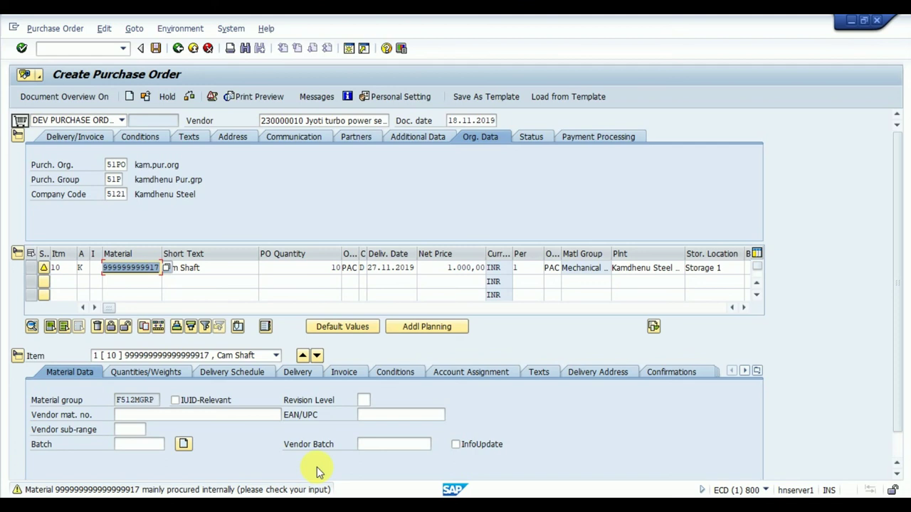
# Step: Confirm the item entries and save the purchase order despite the system messages
pyautogui.press('Return')
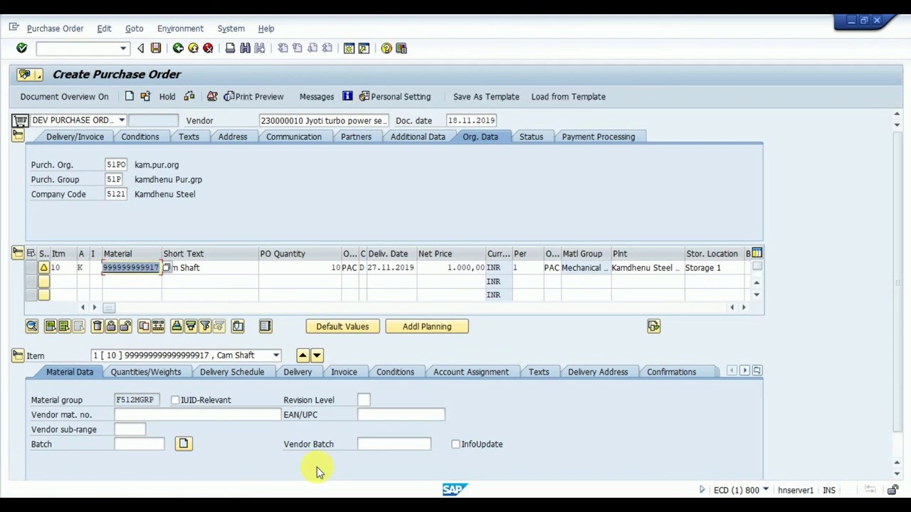
pyautogui.click(155, 48)
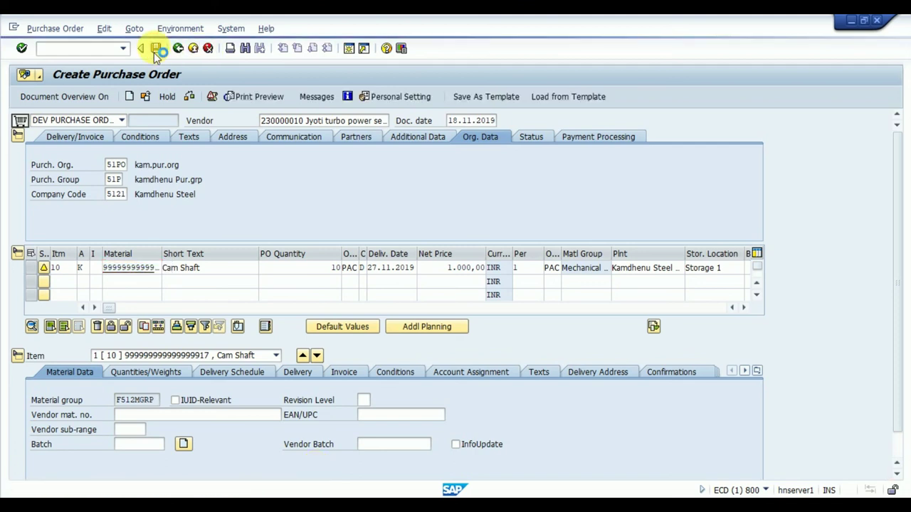
pyautogui.click(194, 274)
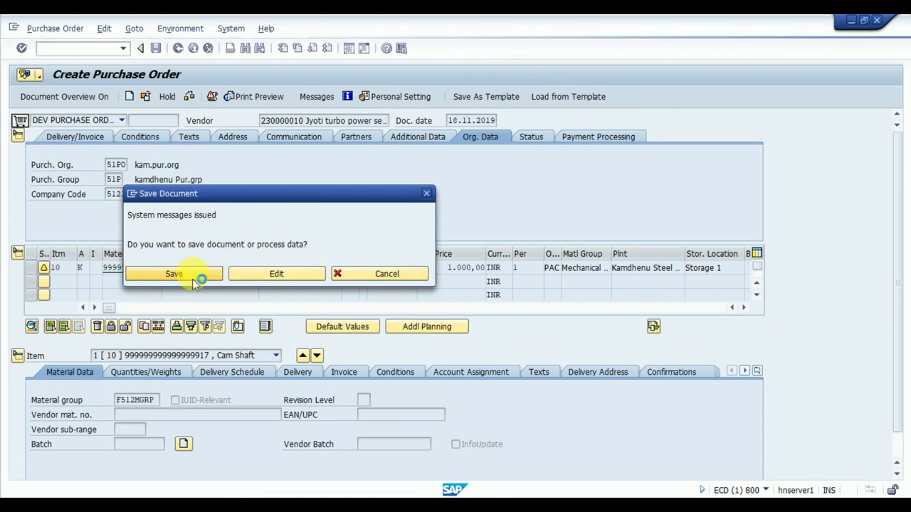